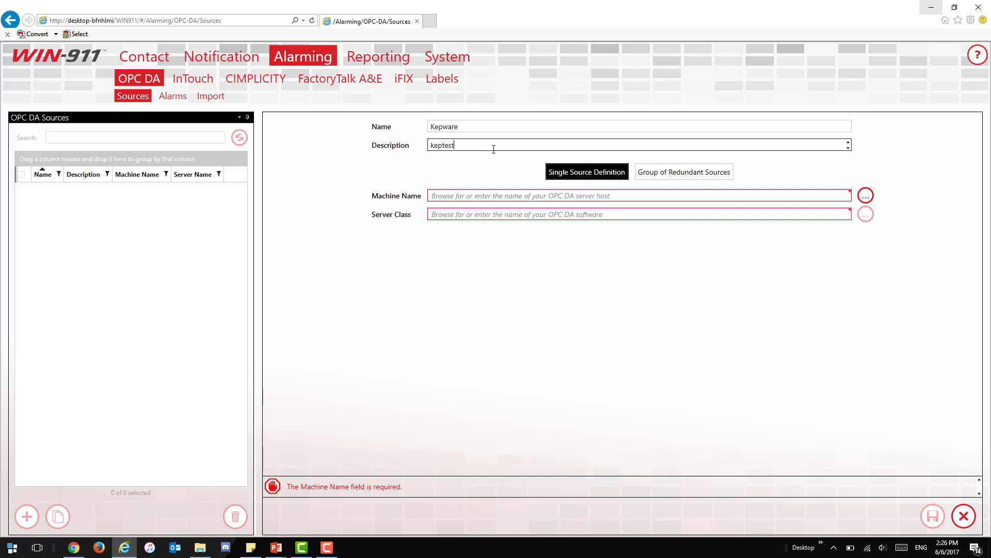
left_click(471, 195)
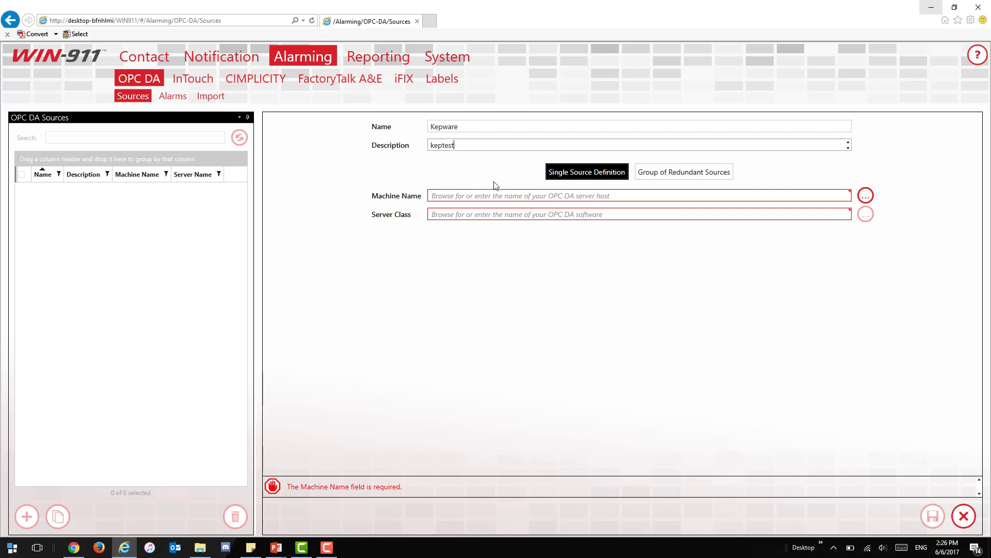
left_click(665, 177)
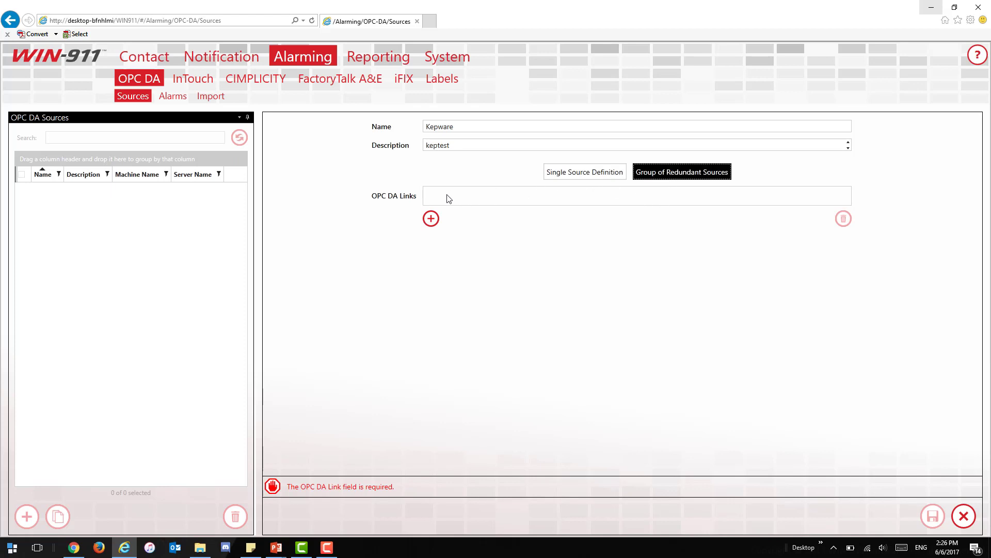
left_click(588, 170)
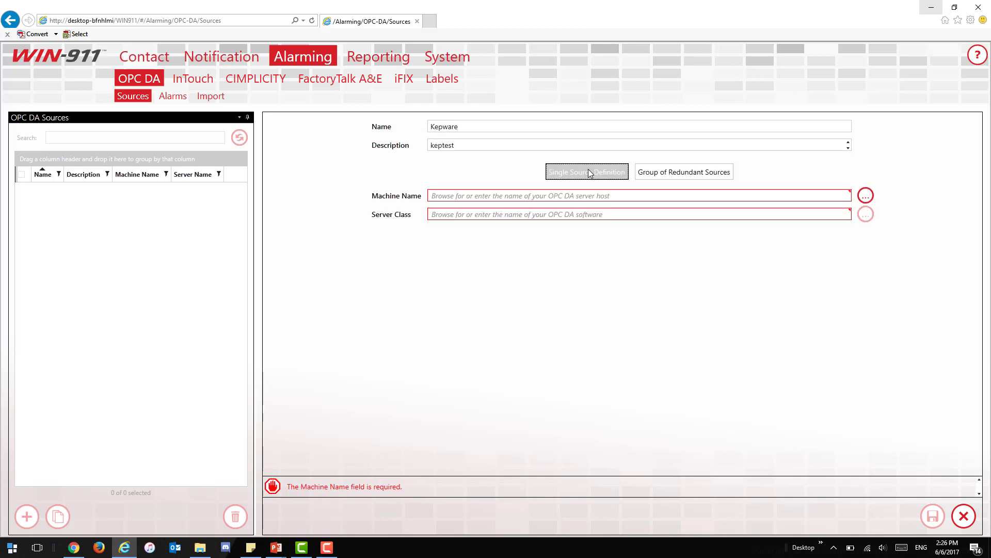
- Browse for the OPC DA server host and set the source's machine name to DESKTOP-BFNHLMI
left_click(865, 196)
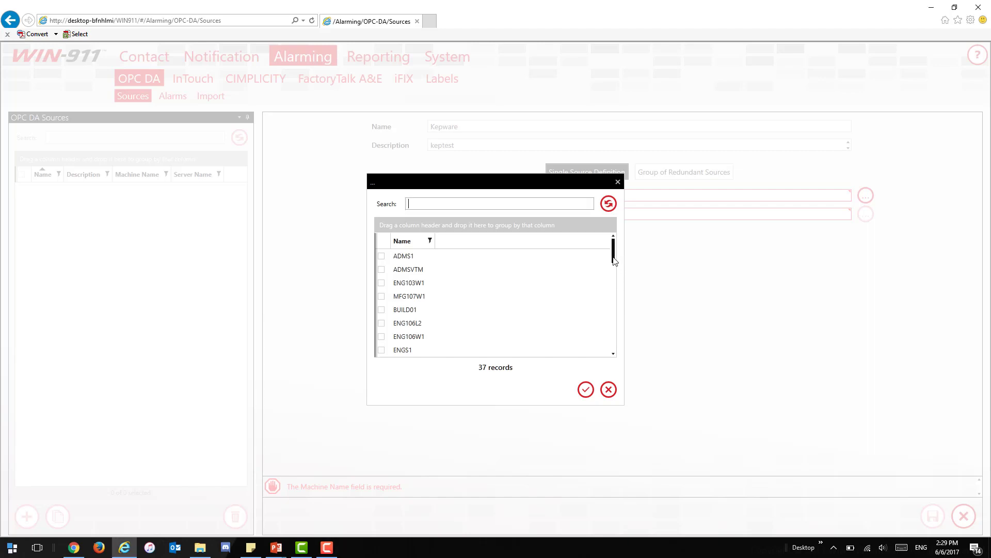
left_click_drag(614, 256, 617, 308)
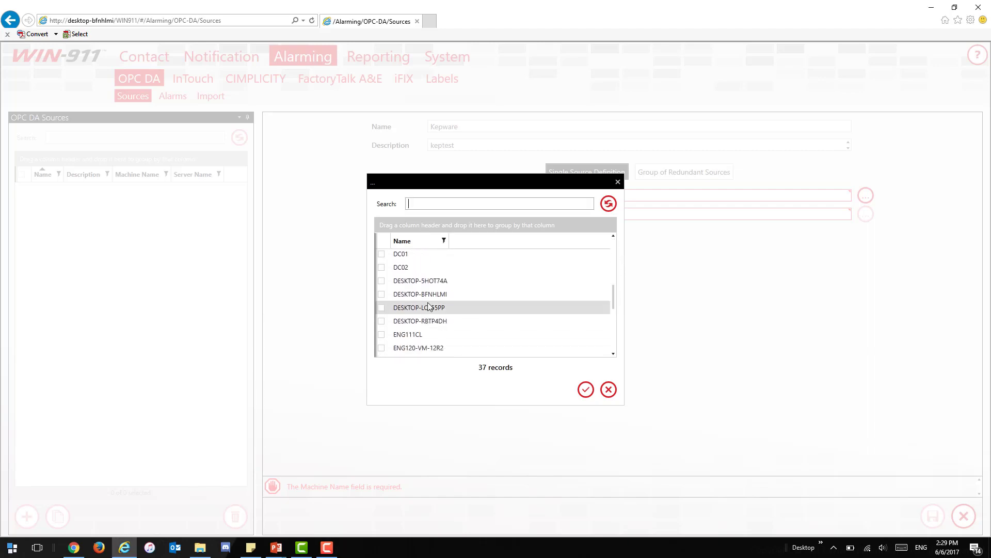
left_click(408, 296)
left_click(586, 389)
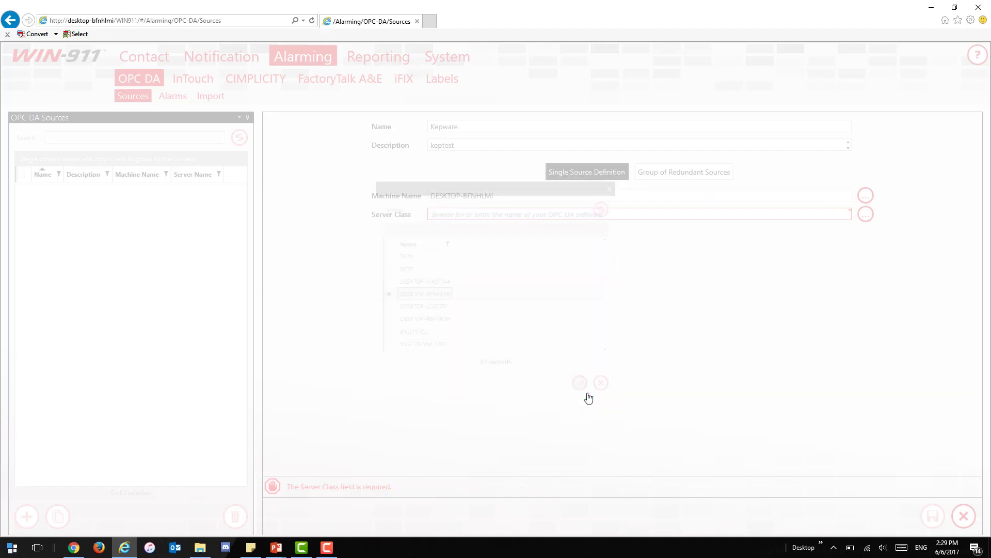
- Set the source's server class to Kepware.KEPServerEX.V5 and save the Kepware source
left_click(867, 216)
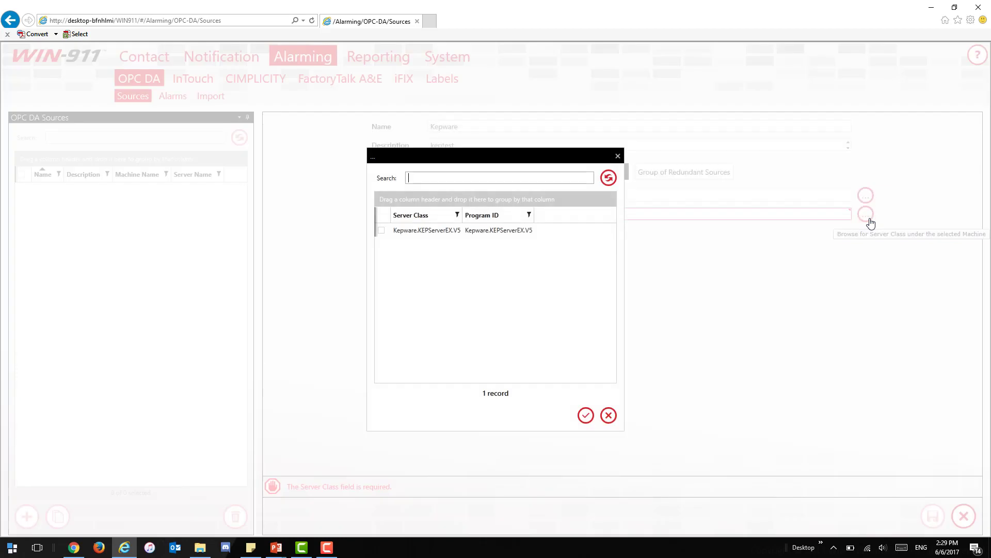
left_click(380, 231)
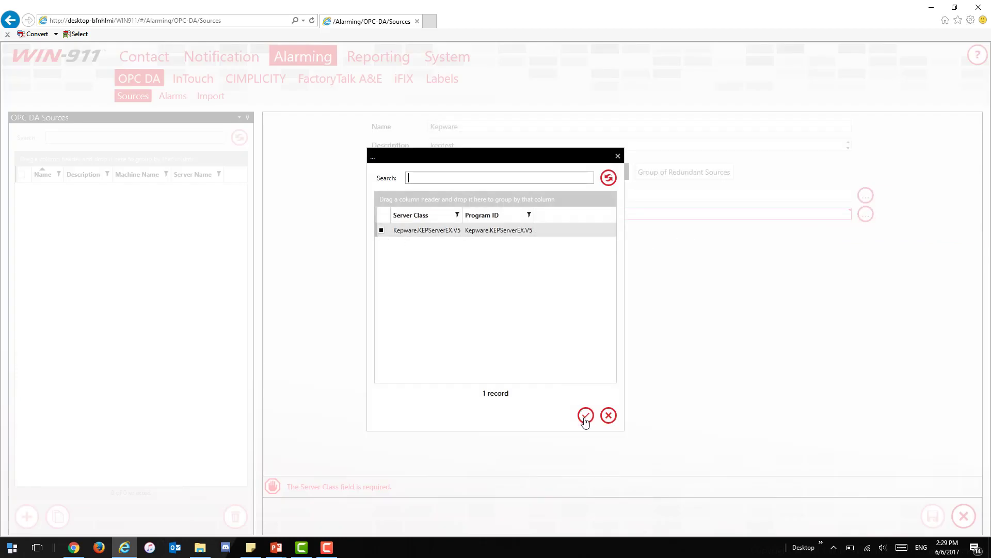
left_click(585, 416)
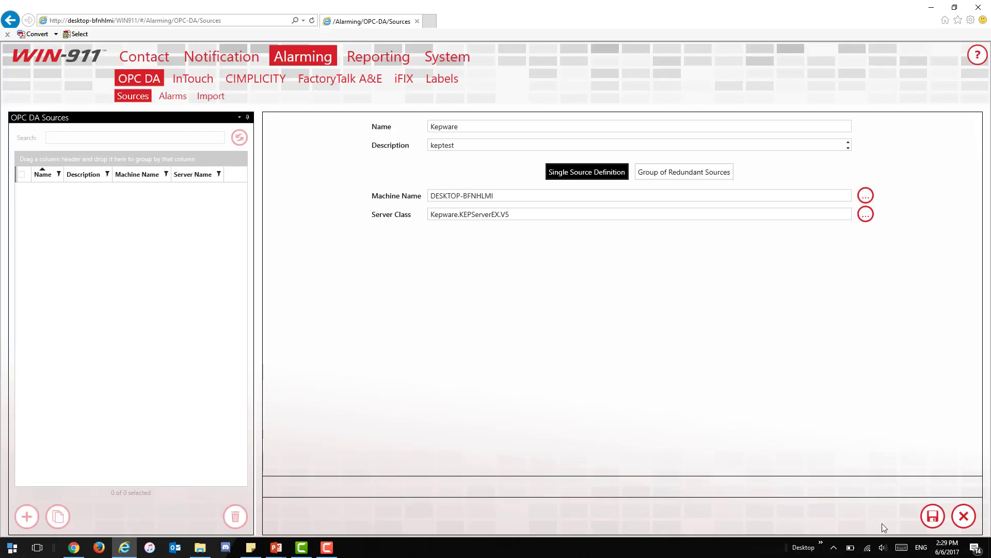
left_click(933, 516)
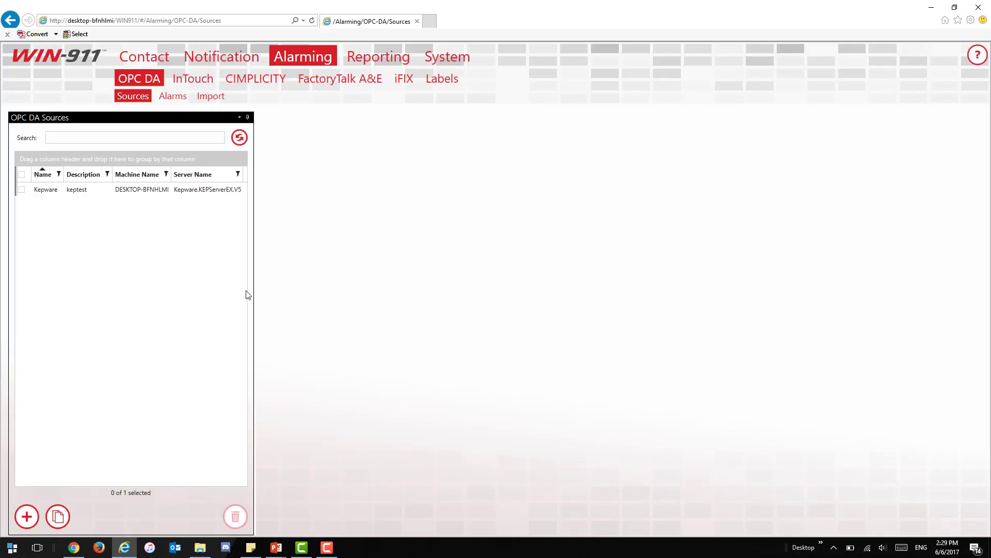
- Open the OPC DA import list for the Kepware source and select SCADA.FreshWaterTank.GateValve
left_click(174, 97)
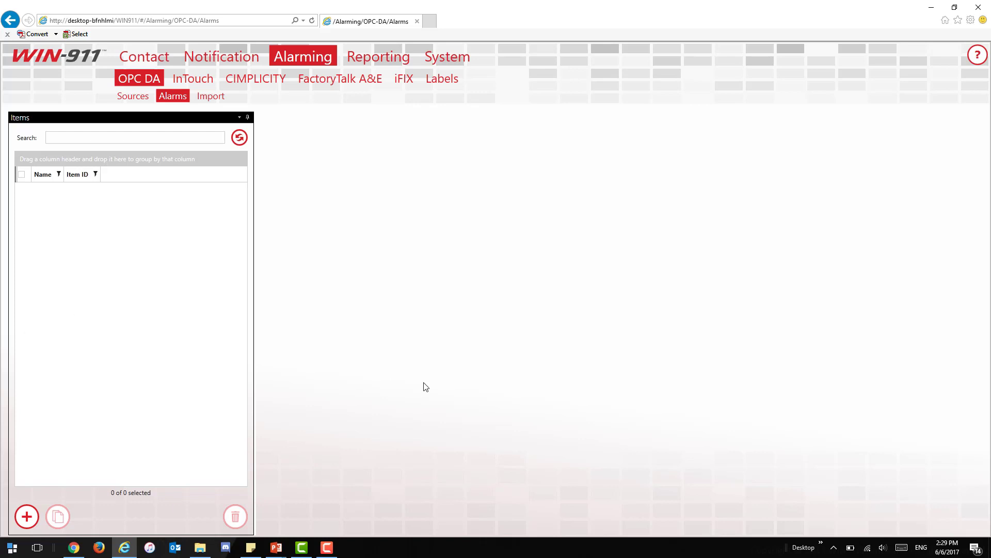
left_click(211, 101)
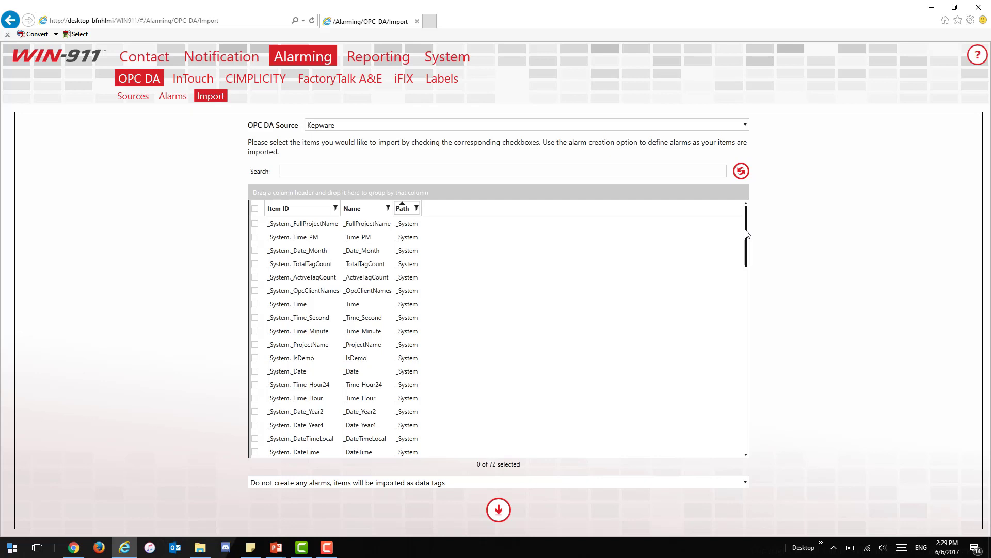
left_click_drag(746, 235, 718, 343)
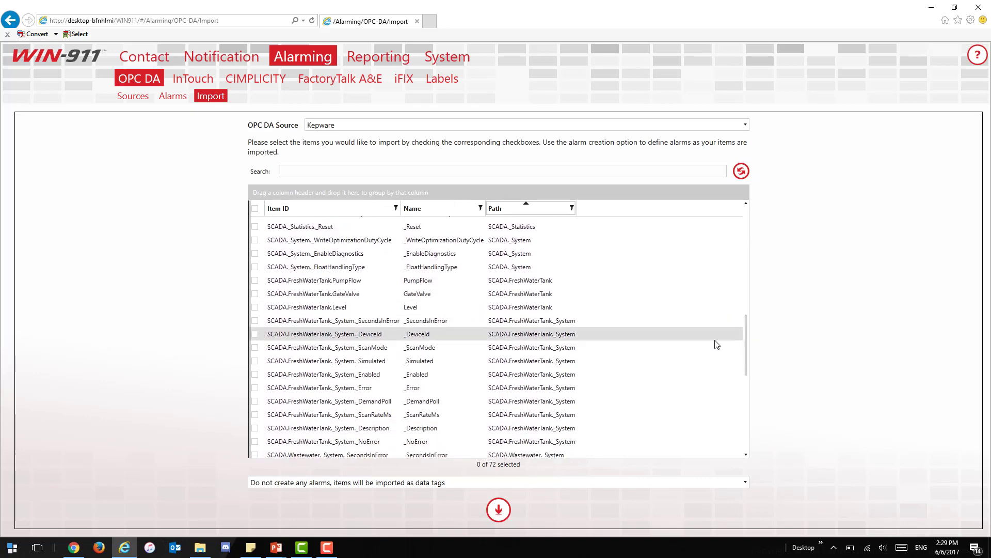
left_click(254, 294)
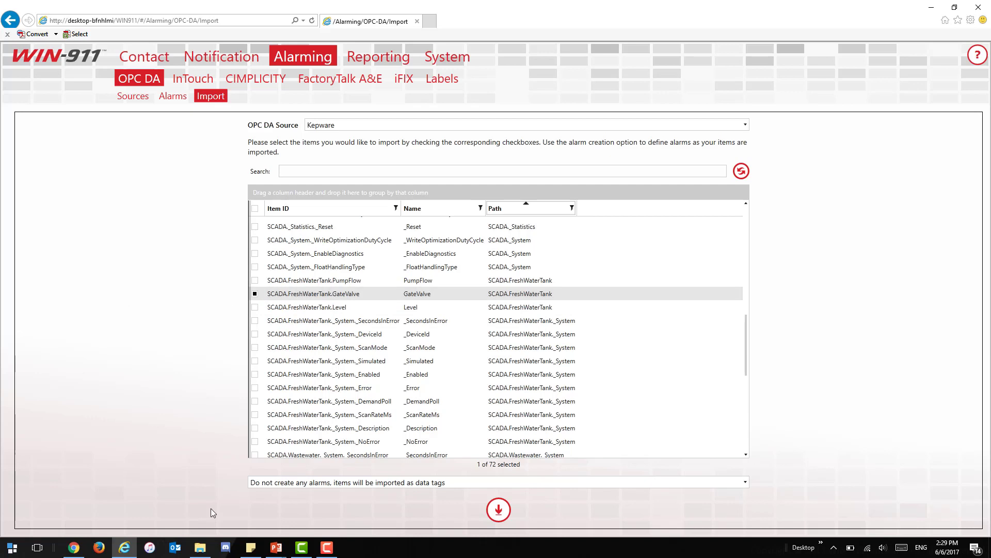
- Import the selected GateValve item as a data tag without creating any alarms
left_click(745, 482)
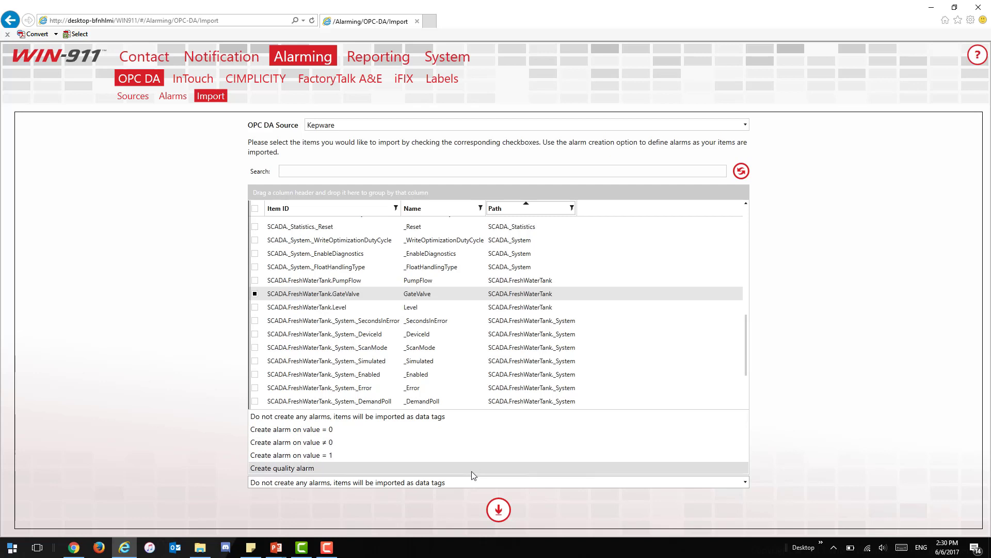
left_click(430, 417)
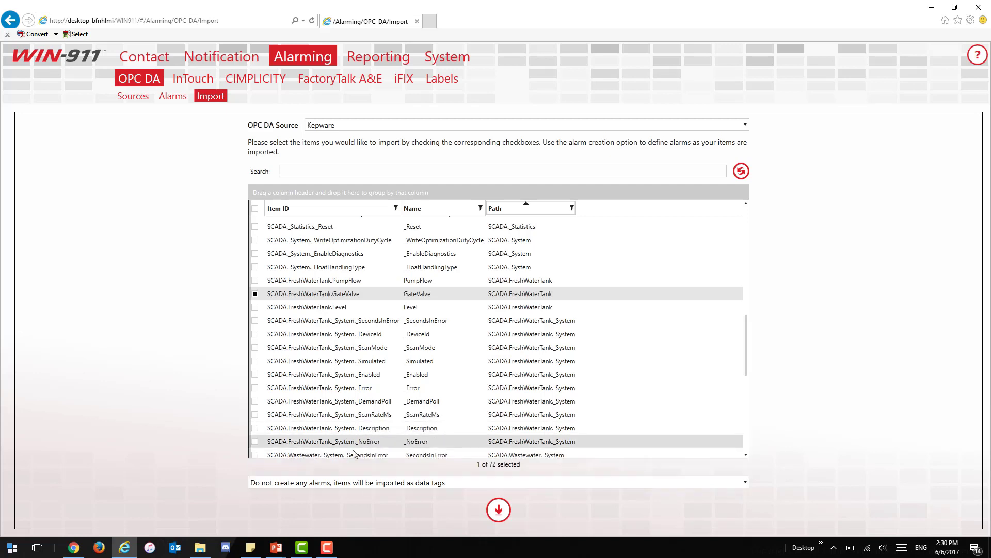
left_click(497, 511)
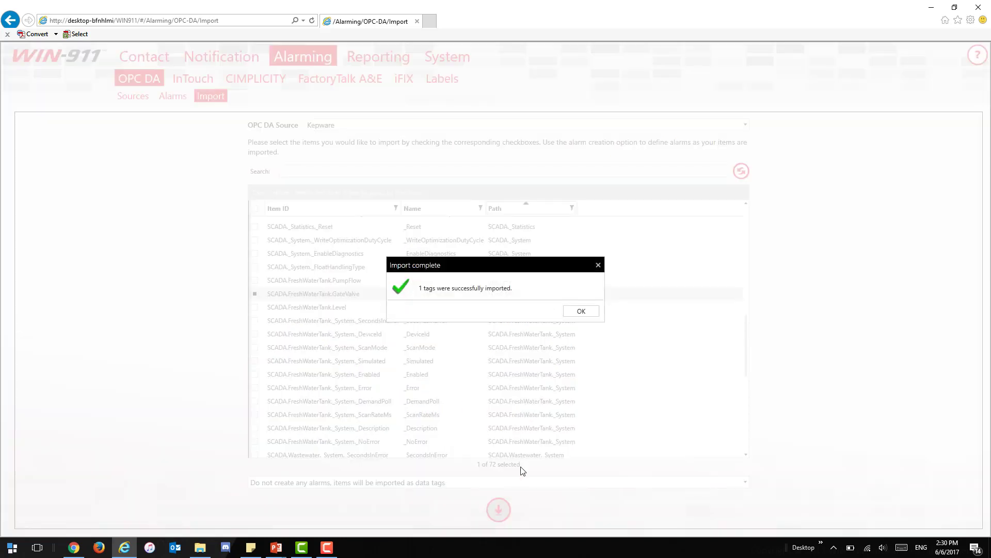
left_click(577, 317)
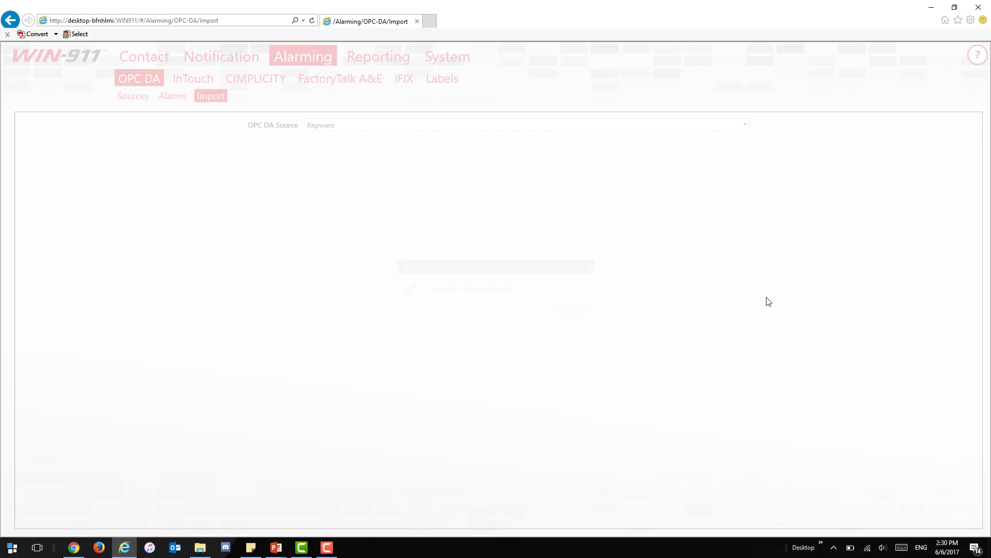
- Check the GateValve entry in the import list and open the imported item's details among the OPC DA alarms
left_click_drag(745, 239, 745, 353)
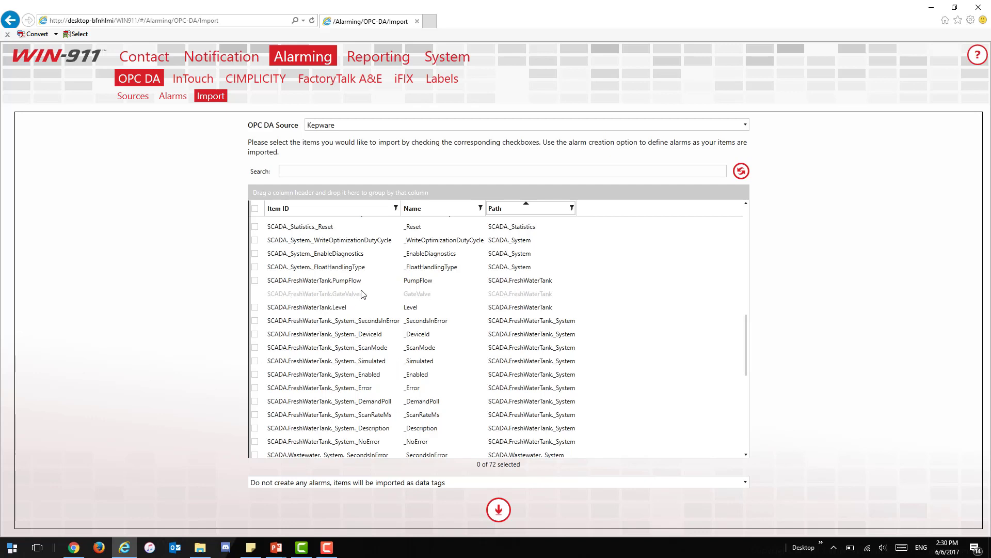
left_click(174, 99)
left_click(173, 191)
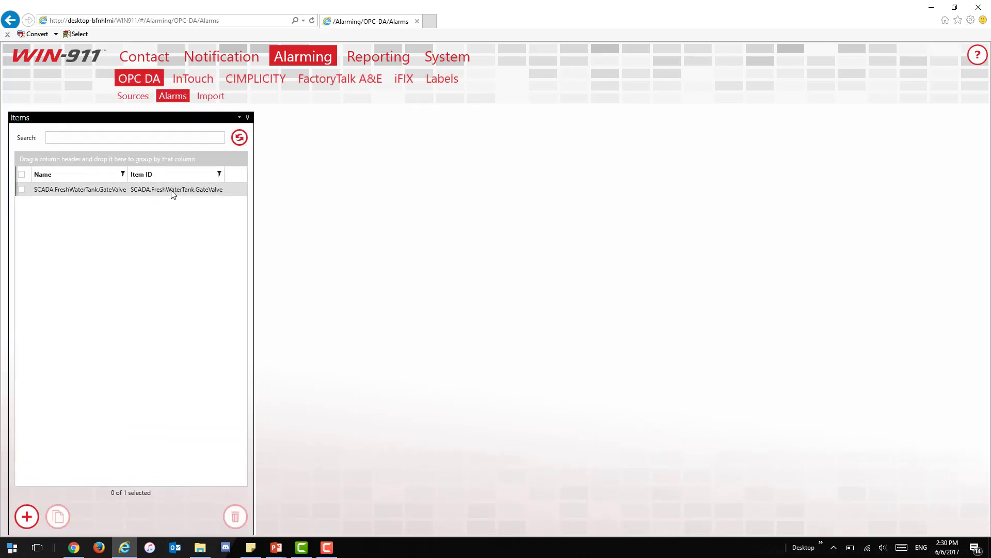
left_click(285, 122)
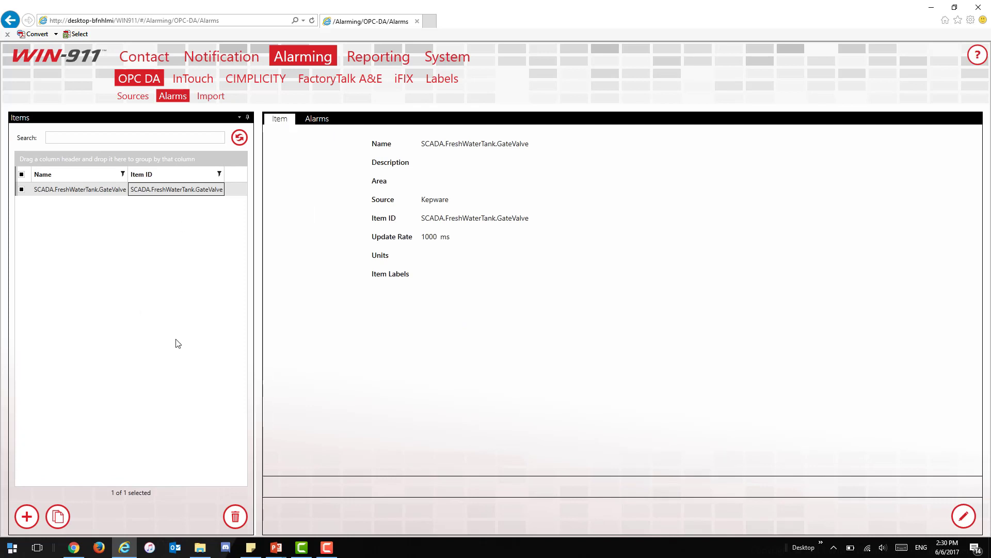
- Edit the GateValve item to set its area to Building 2, and view the available item labels without assigning any
left_click(963, 516)
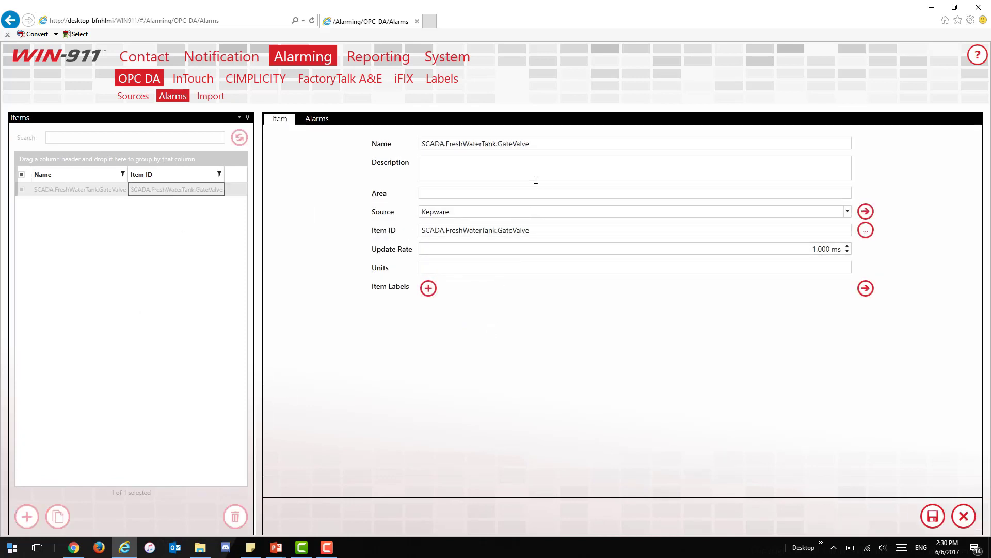
left_click(582, 192)
type("Bu")
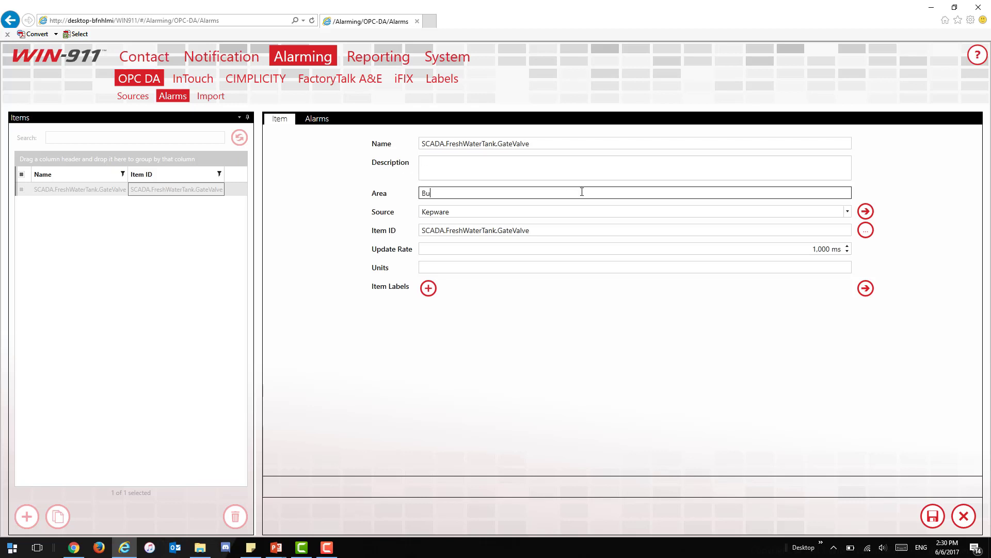
type("ilding 2")
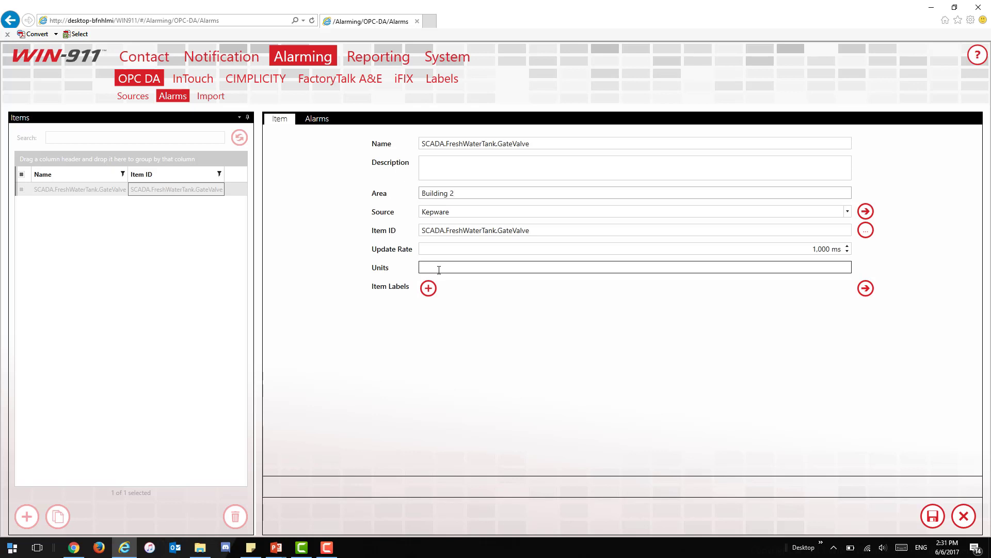
left_click(428, 287)
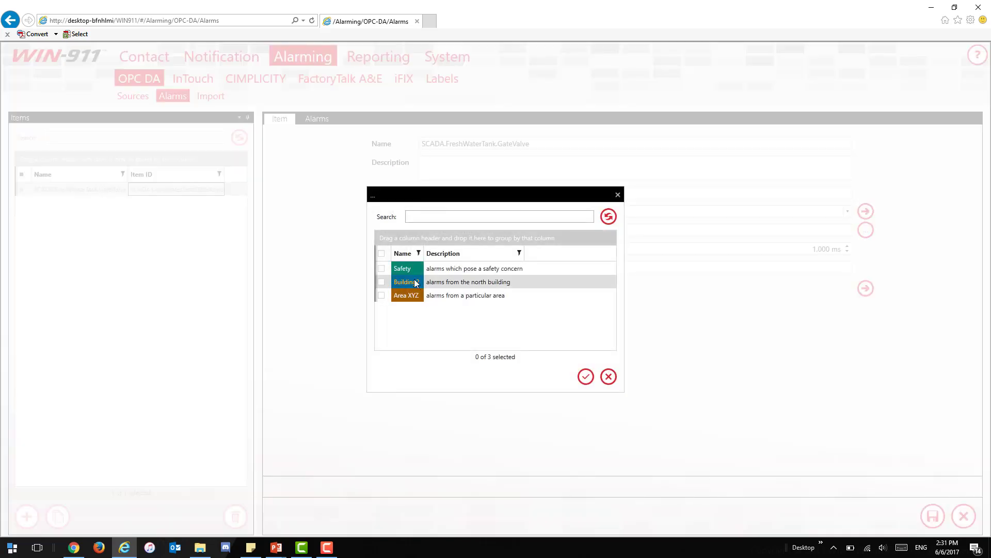
left_click(609, 377)
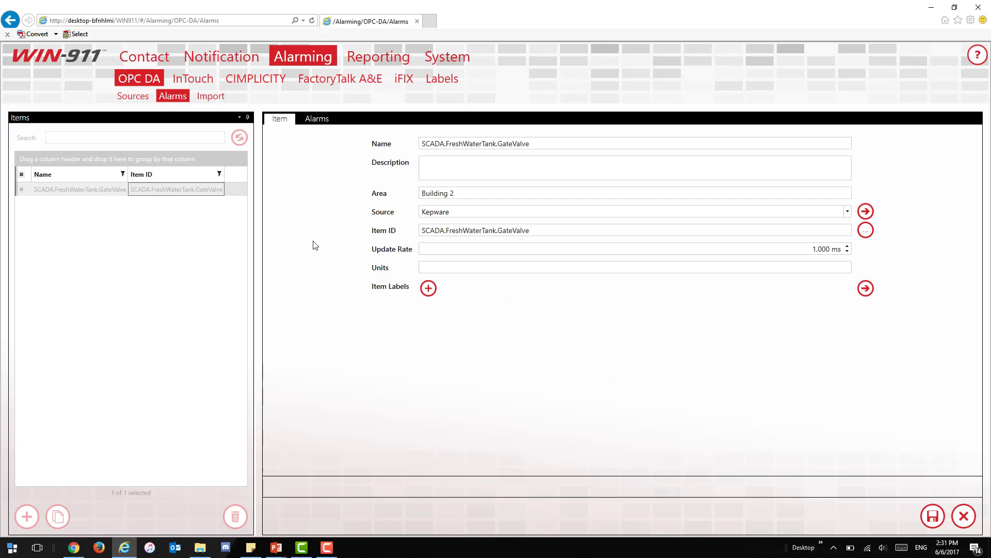
- Add an alarm condition to the GateValve item named High Severity with the description "high severity for gate valve"
left_click(322, 120)
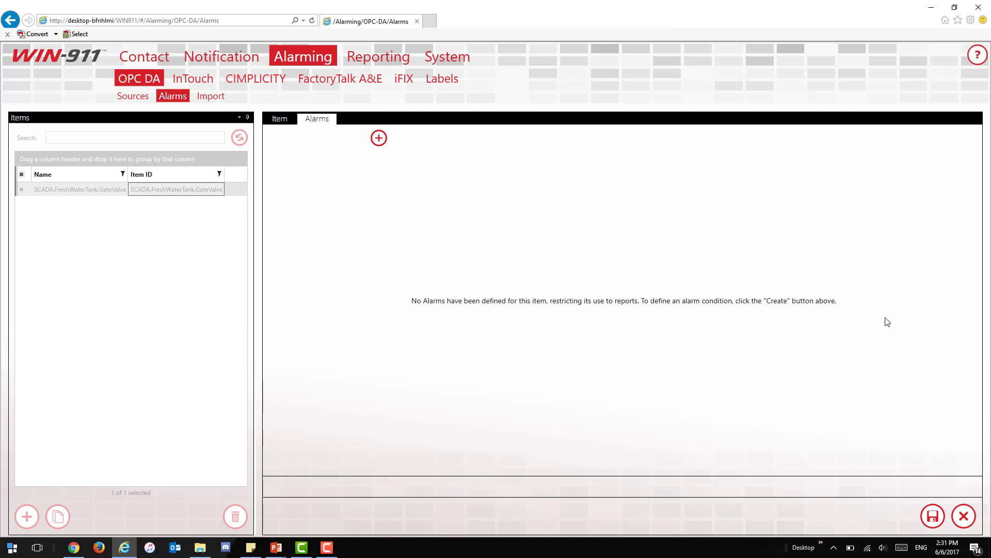
left_click(379, 138)
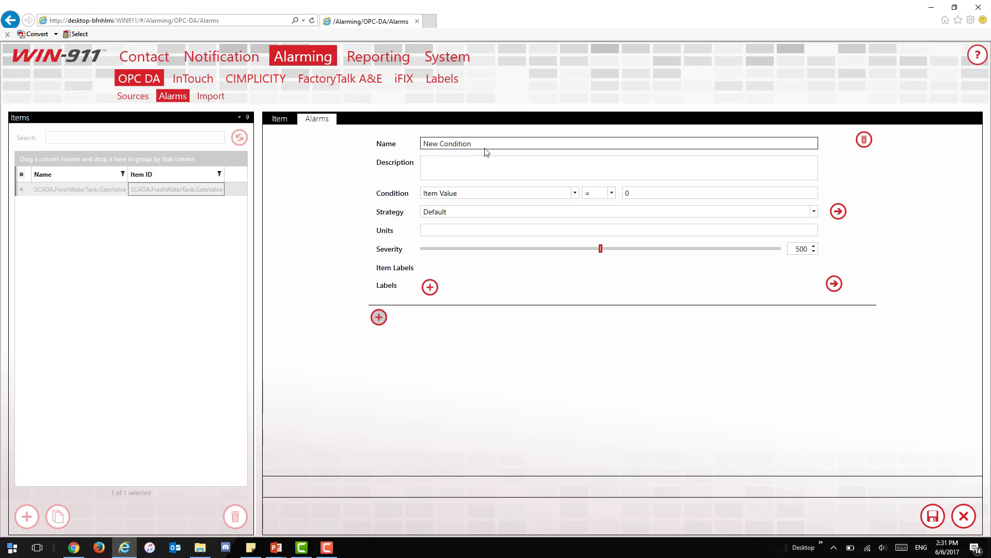
left_click_drag(484, 144, 379, 150)
type("H")
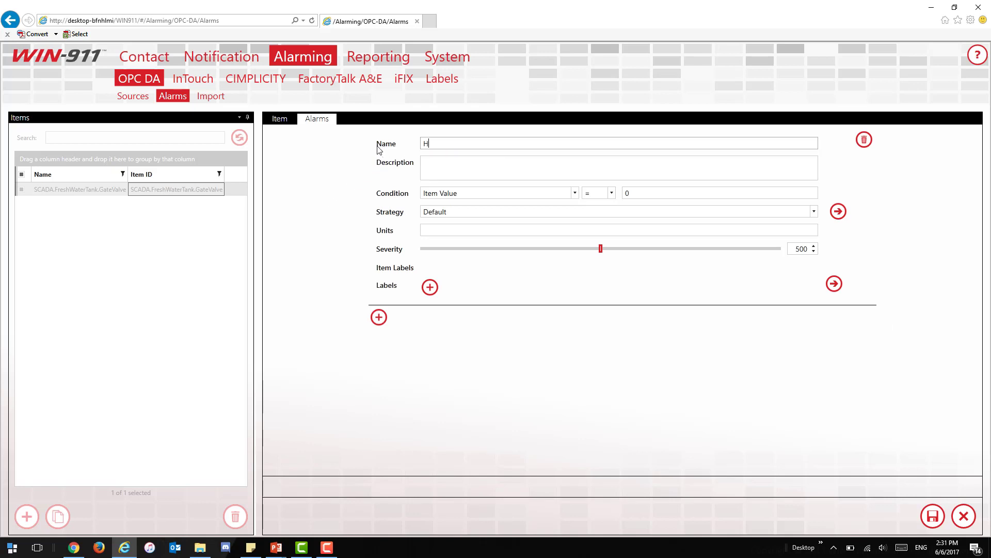
type("igh Severithy")
left_click(499, 166)
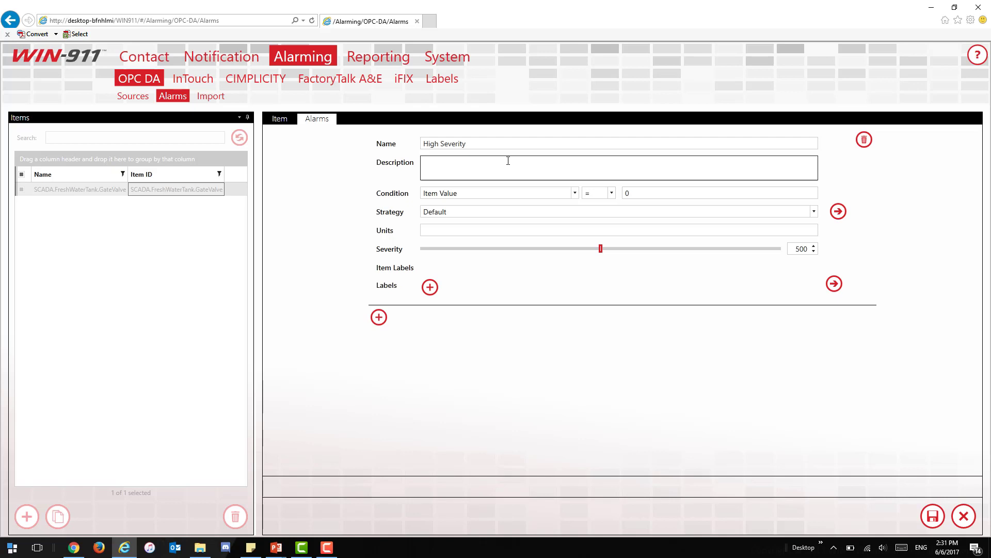
type("high severity for gate valve")
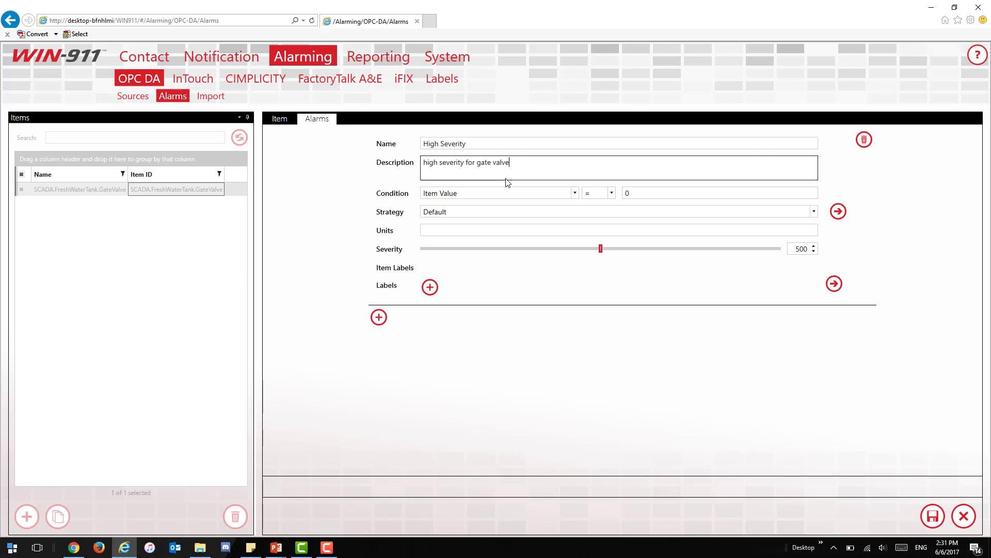
- Set the High Severity alarm to trigger when the item value is not equal (≠) to 0
left_click(575, 193)
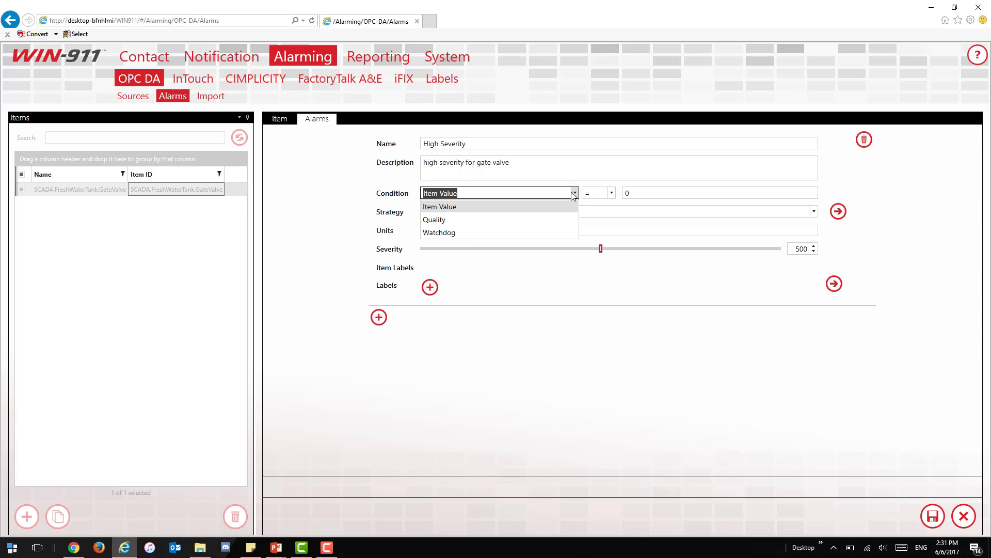
left_click(613, 194)
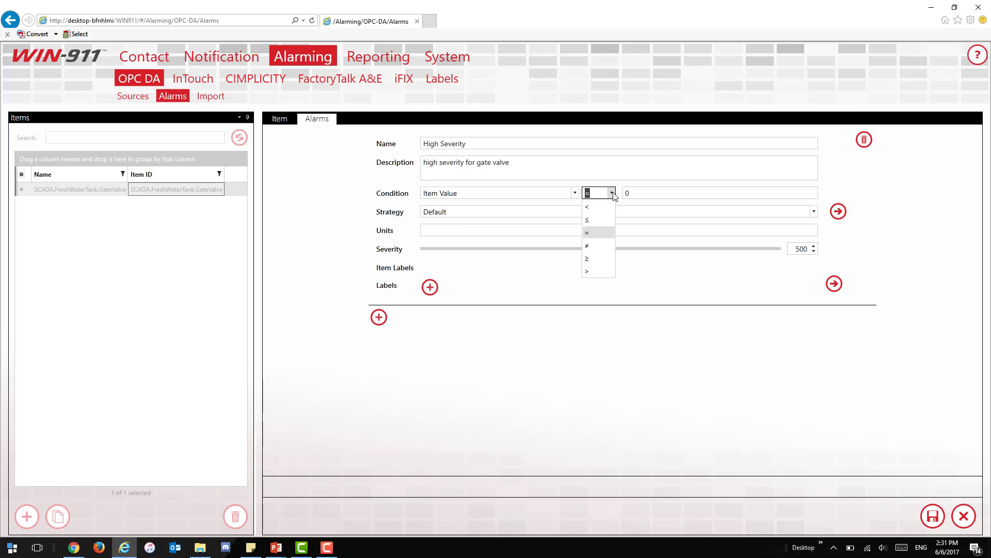
left_click(603, 246)
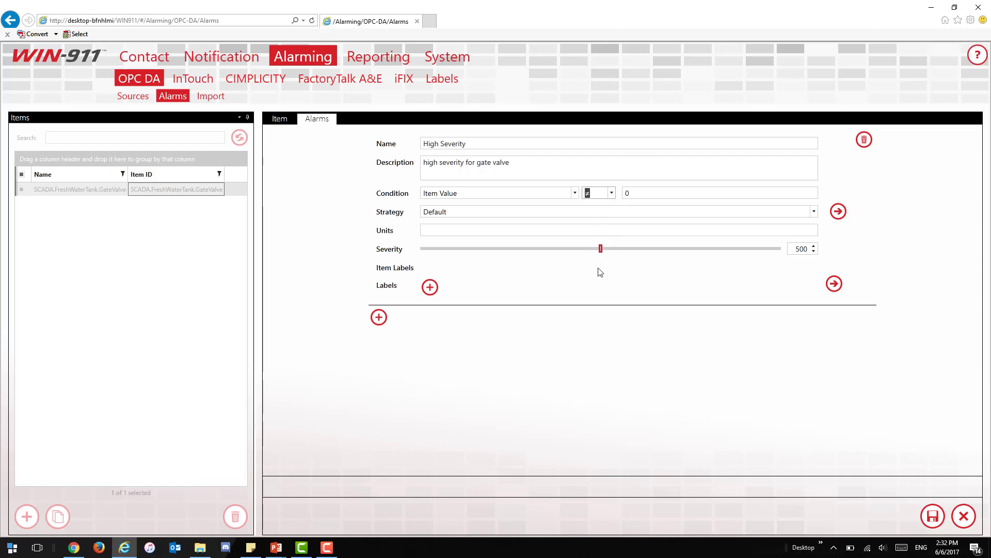
left_click(559, 432)
- Keep the High Severity alarm's strategy as Default and assign it the Building2 label
left_click(814, 212)
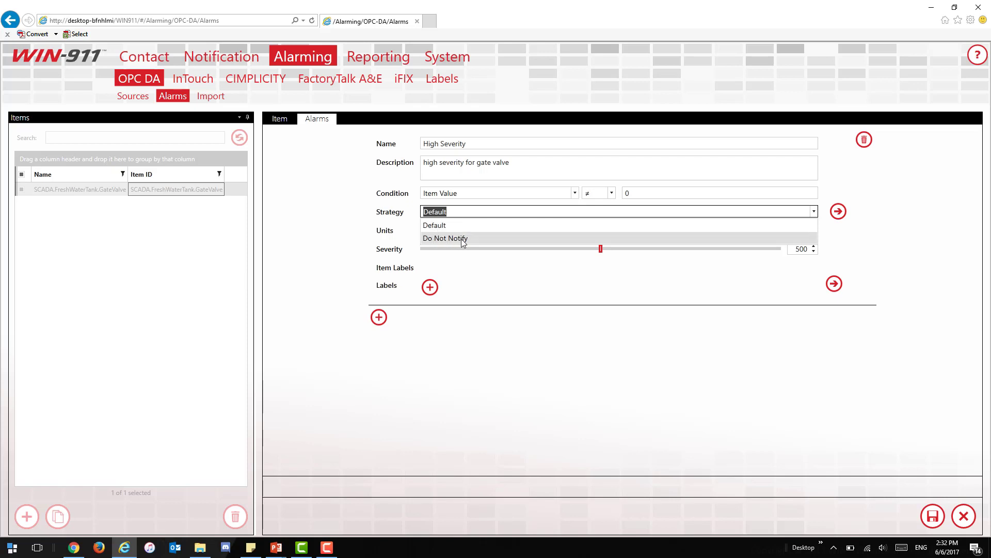
left_click(436, 226)
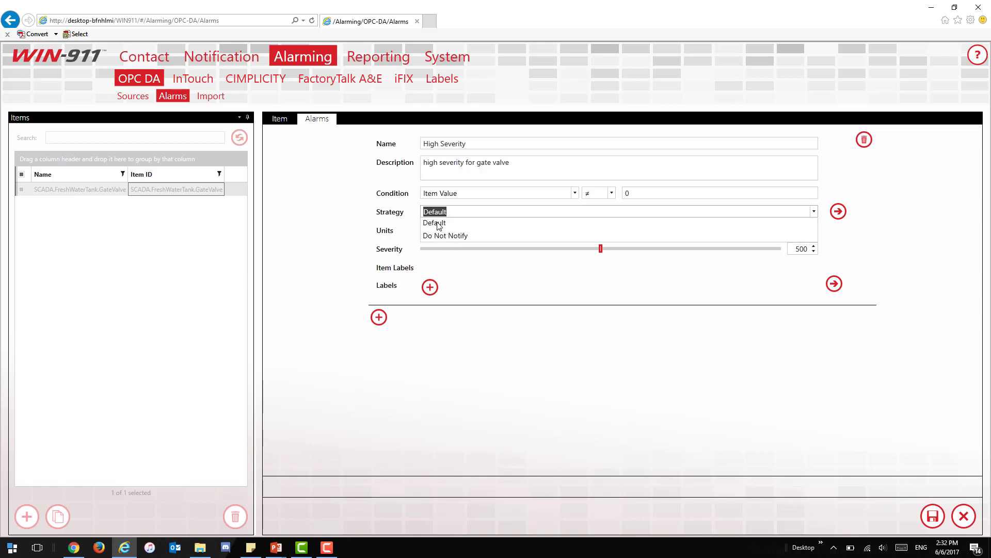
left_click(380, 229)
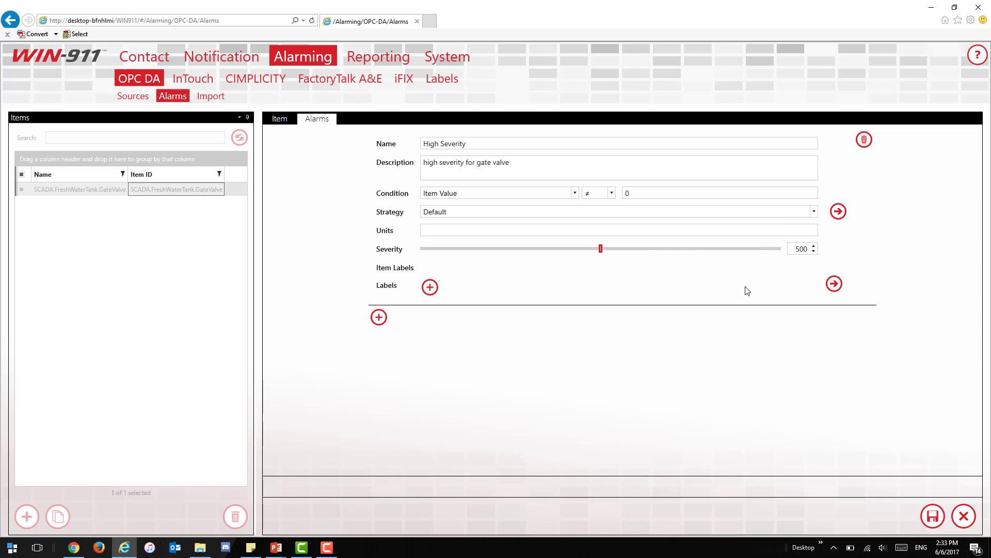
left_click(430, 286)
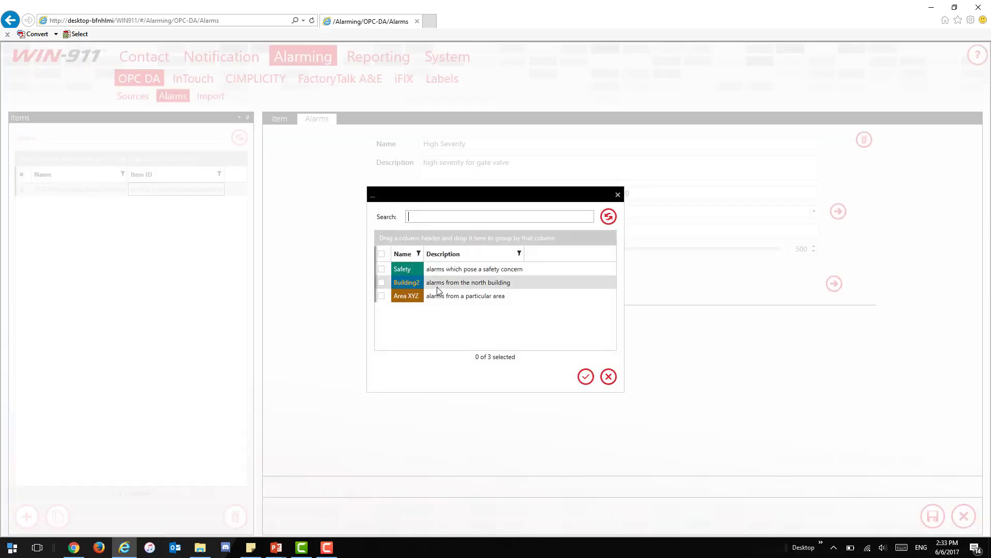
left_click(381, 283)
left_click(585, 377)
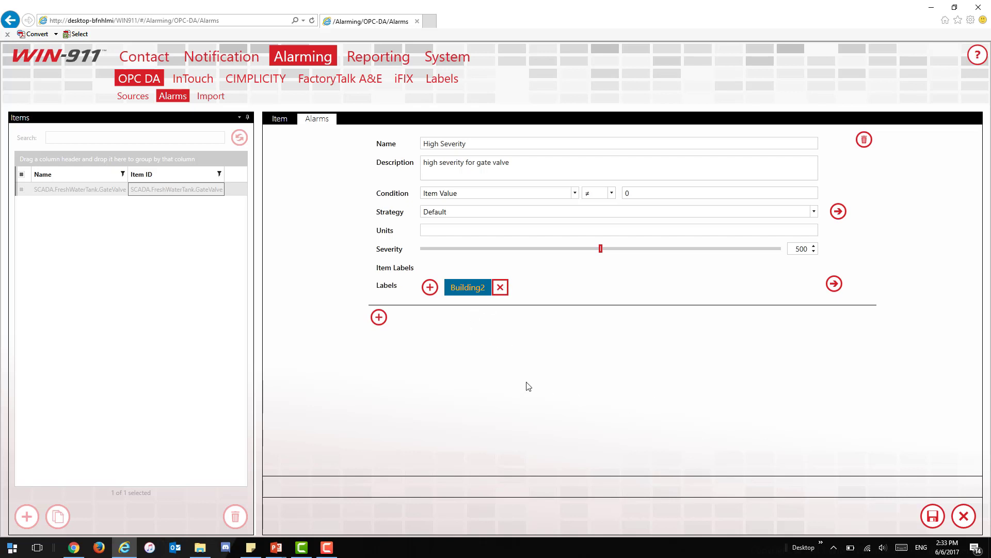
- Add two further alarm conditions below High Severity and delete both of them
left_click(377, 320)
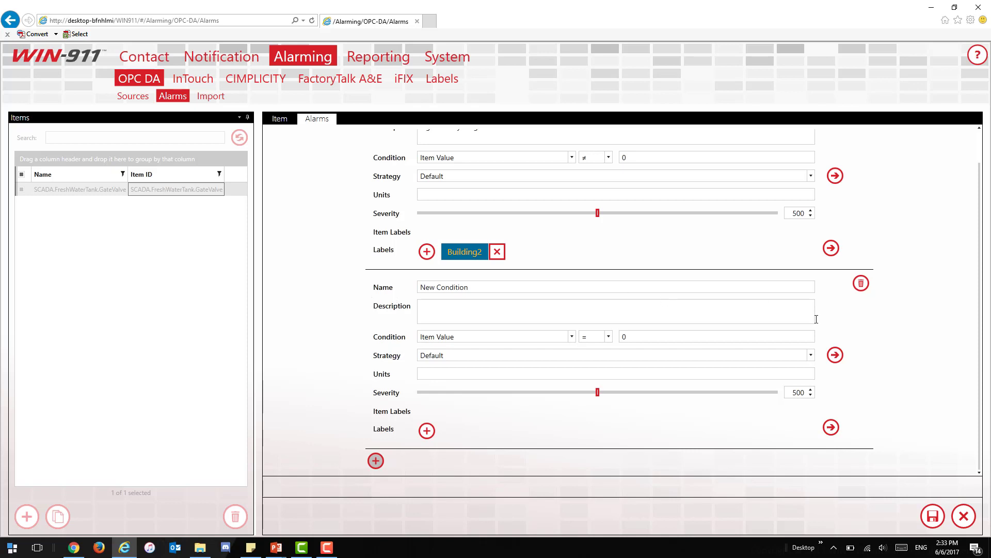
left_click(375, 460)
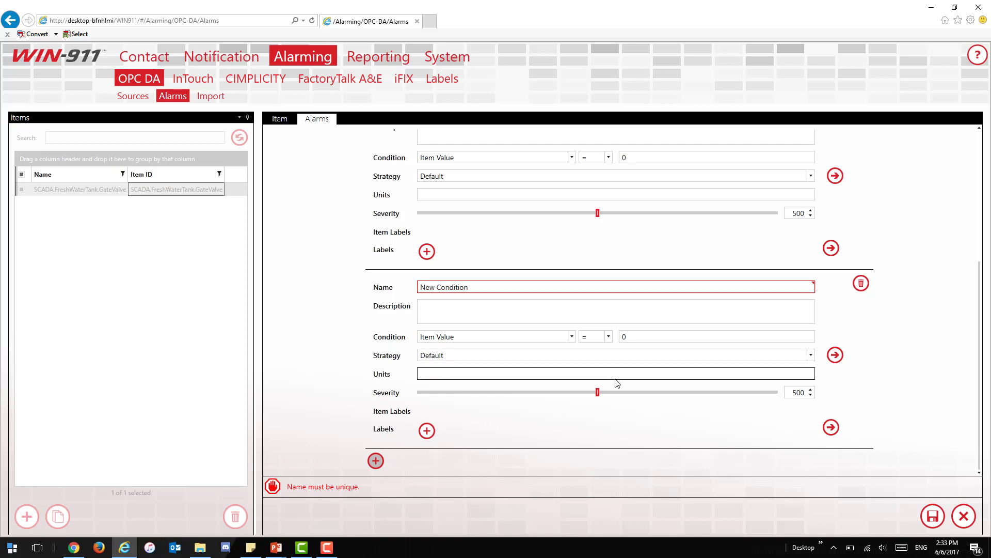
left_click(861, 283)
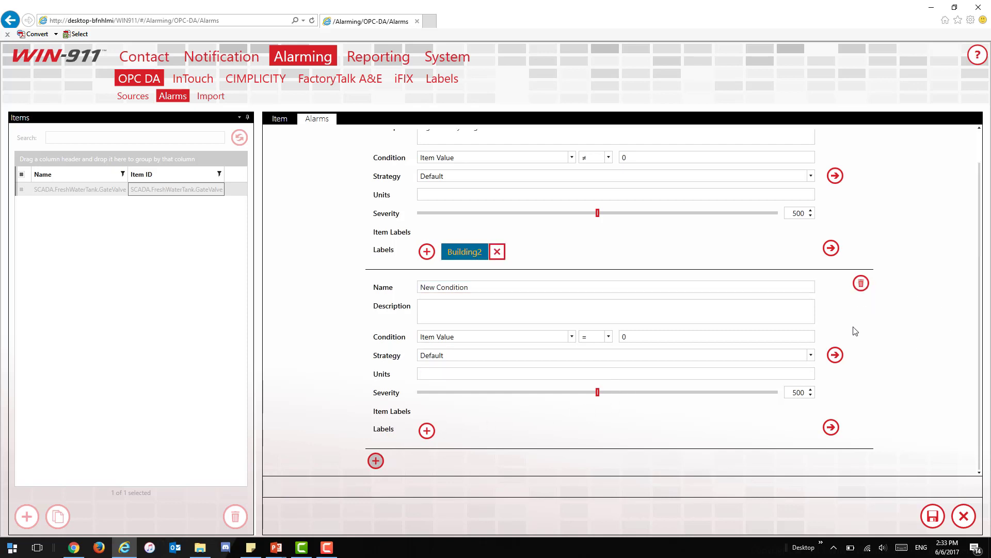
left_click(860, 284)
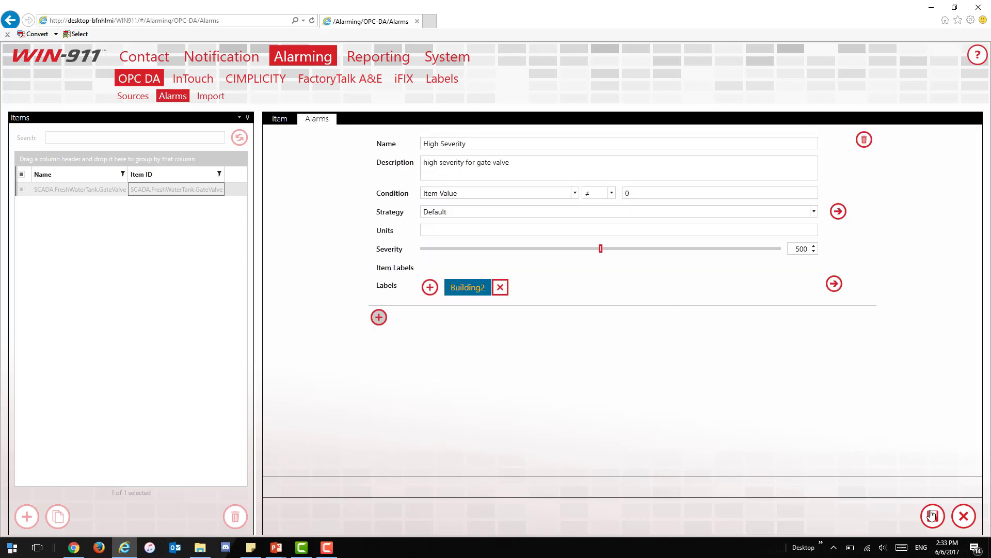
- Save the GateValve item's alarm configuration
left_click(933, 516)
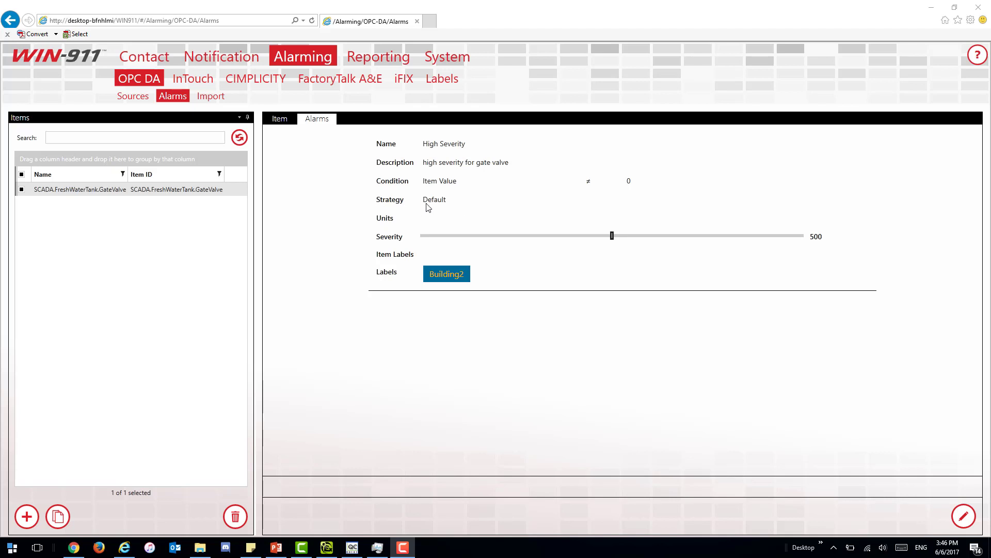
- Switch to OPC Quick Client and write the value 0 to SCADA.FreshWaterTank.GateValve with a synchronous write
left_click(356, 548)
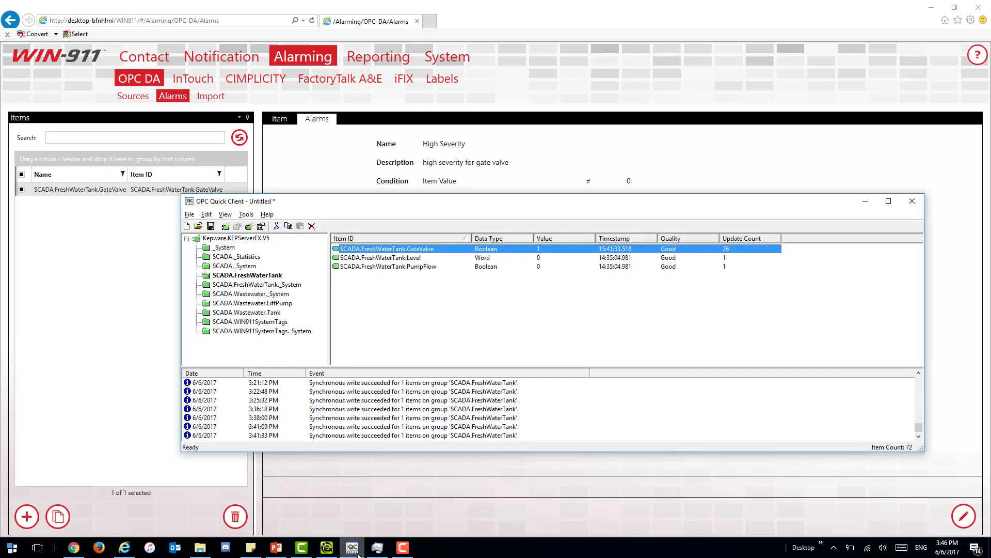
right_click(559, 247)
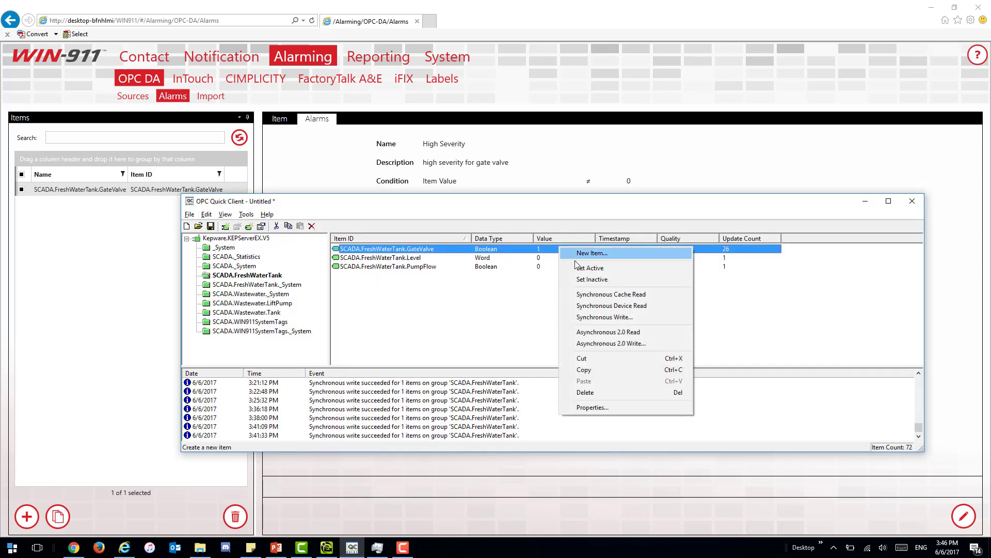
left_click(602, 316)
type("0")
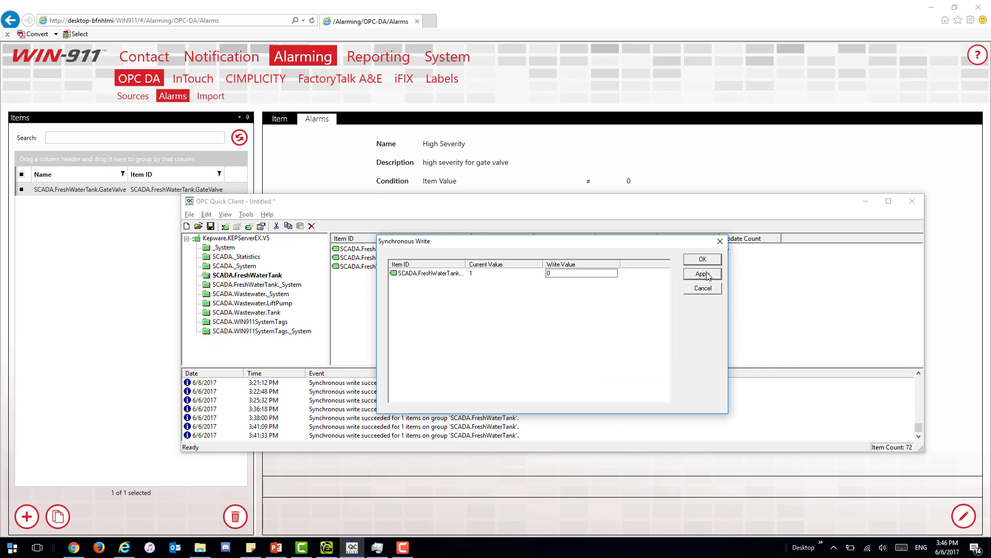
left_click_drag(668, 250, 696, 336)
left_click(729, 359)
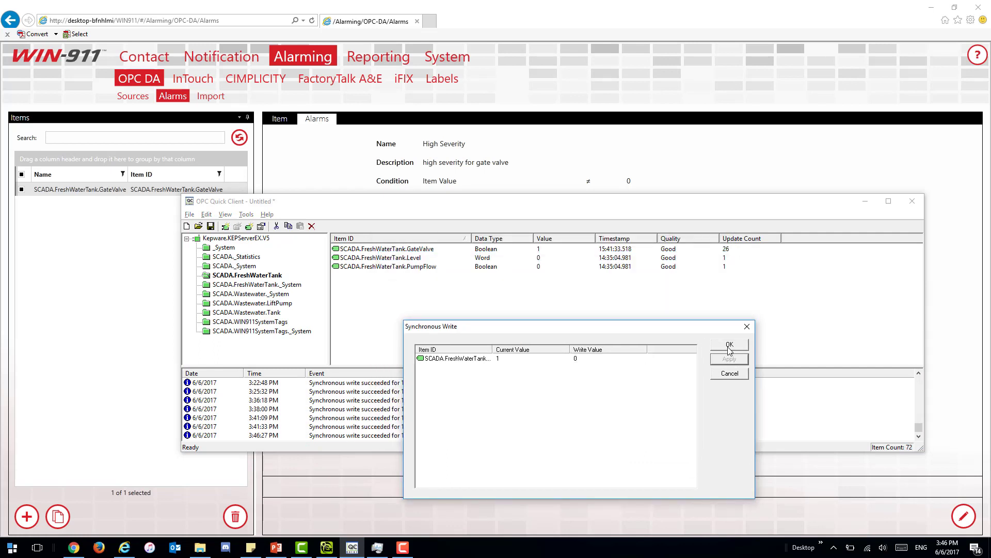
left_click(730, 345)
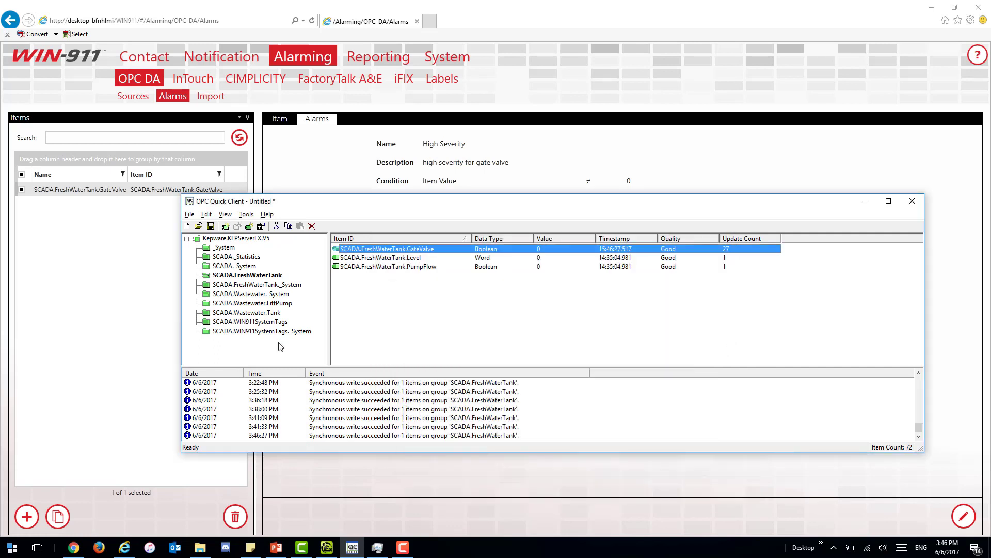
- Switch to Chrome and open the WIN-911 alert email in the Gmail inbox to read its alarm details
left_click(377, 472)
left_click(74, 547)
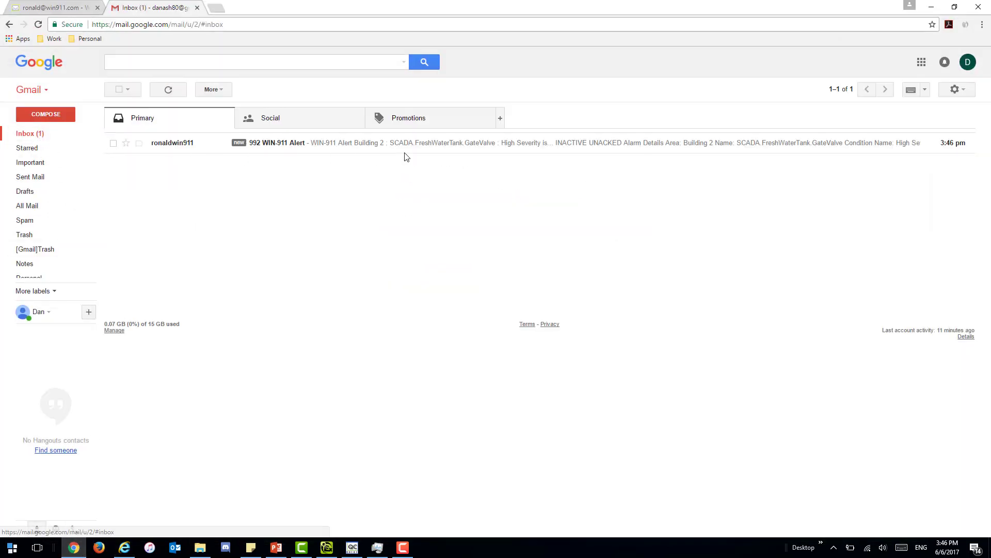
left_click(435, 150)
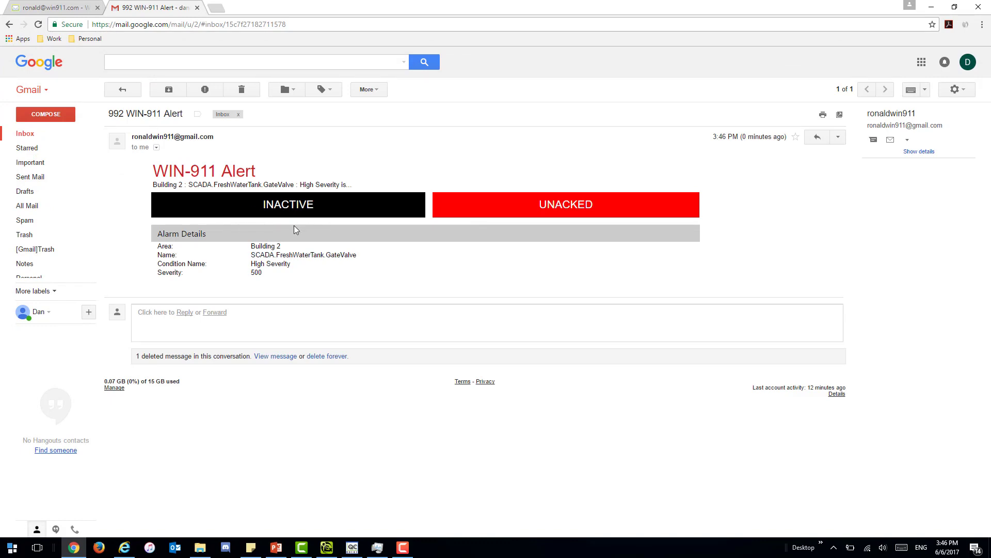
- Check for new mail in the Rackspace mailbox and open the GateValve High Severity alert to read it
left_click(76, 11)
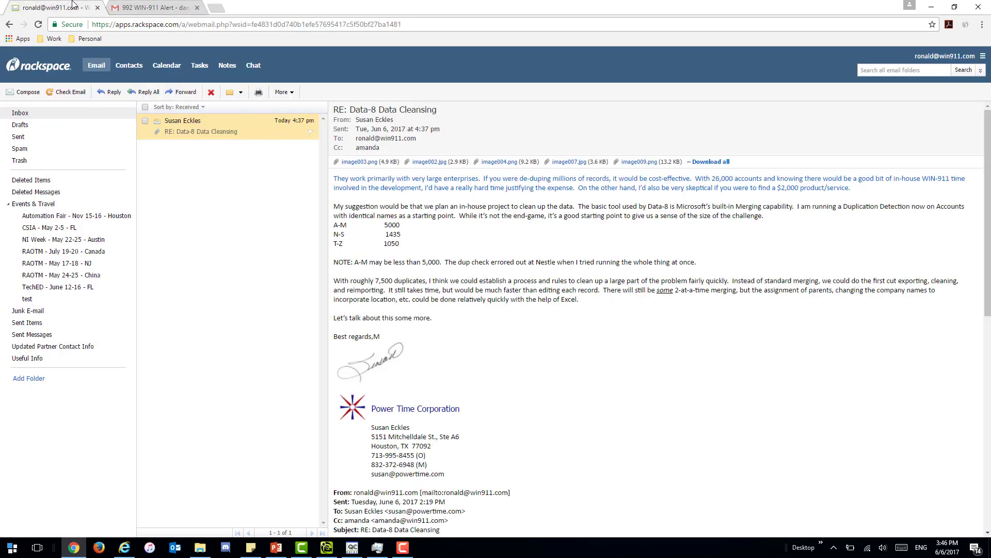
left_click(70, 92)
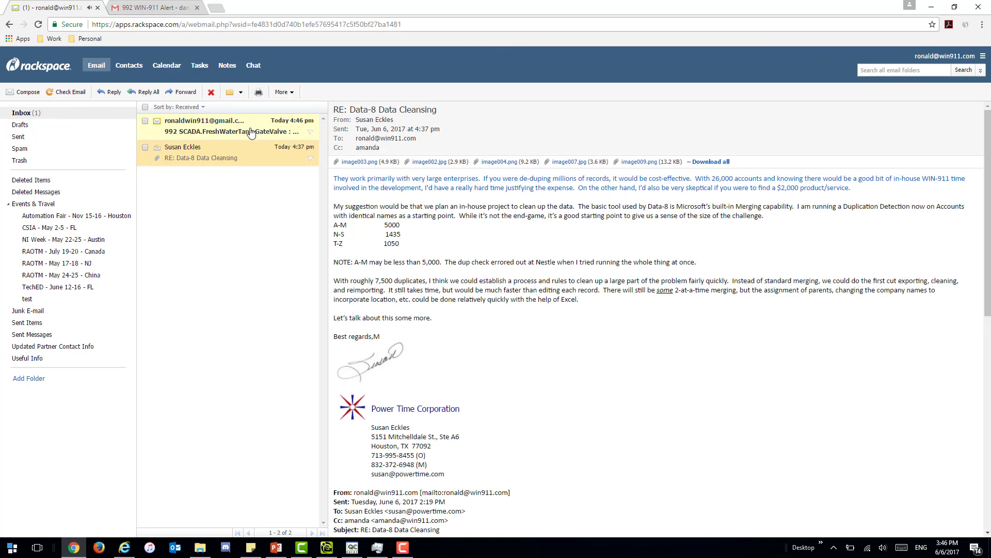
left_click(250, 133)
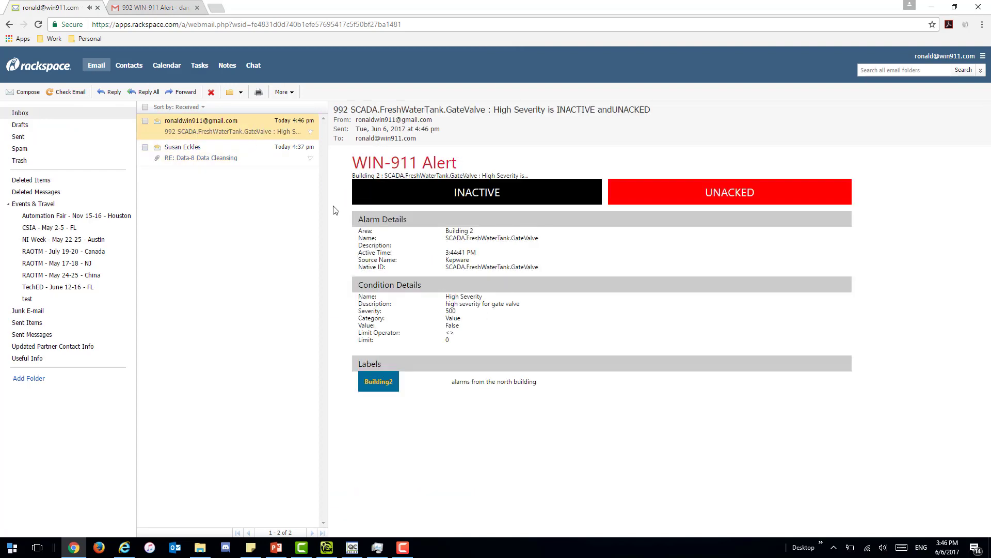
- Delete the alert emails from the Rackspace and Gmail mailboxes and return to WIN-911
left_click(212, 93)
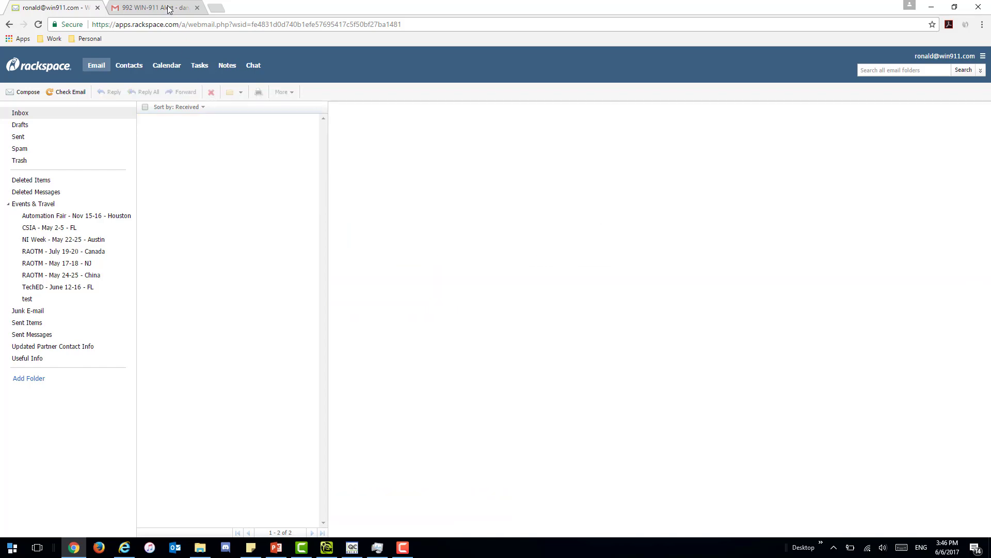
left_click(155, 8)
left_click(241, 89)
left_click(33, 137)
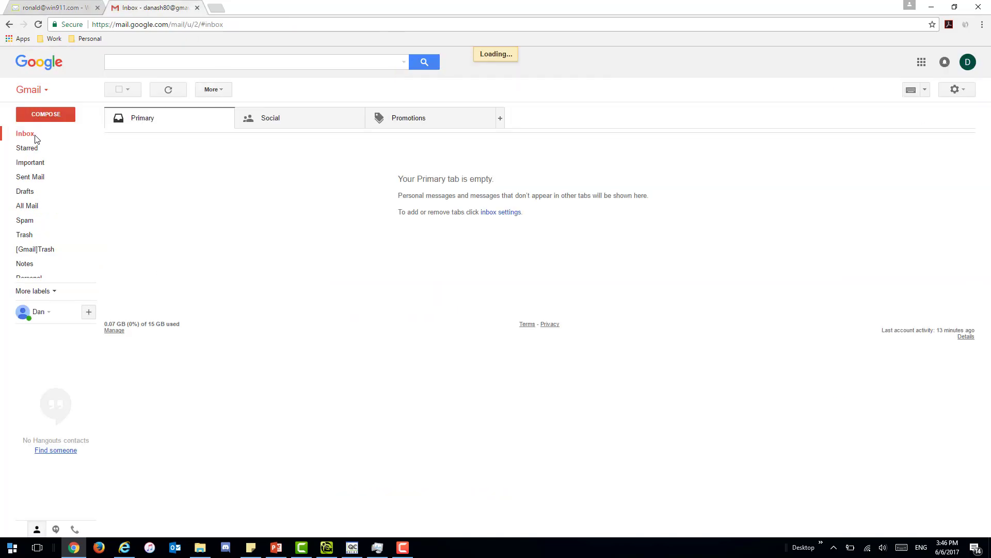
left_click(931, 7)
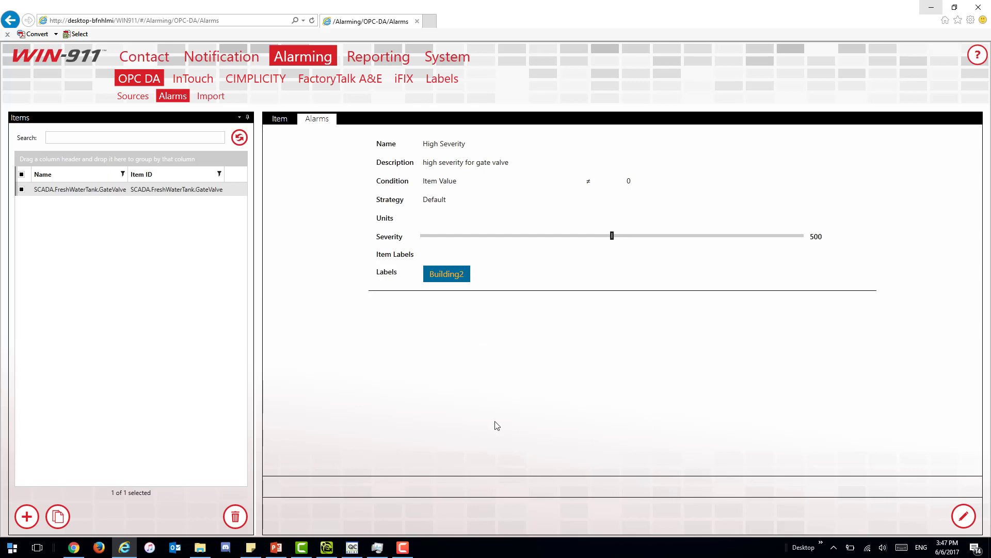
- Create a new advanced notification tactic named "test adv tact- kep"
left_click(248, 63)
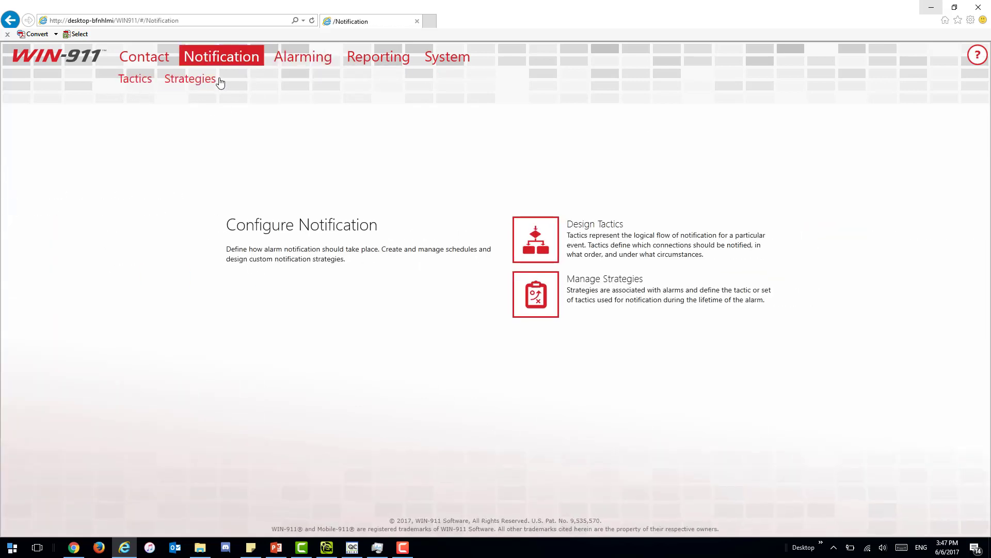
left_click(136, 80)
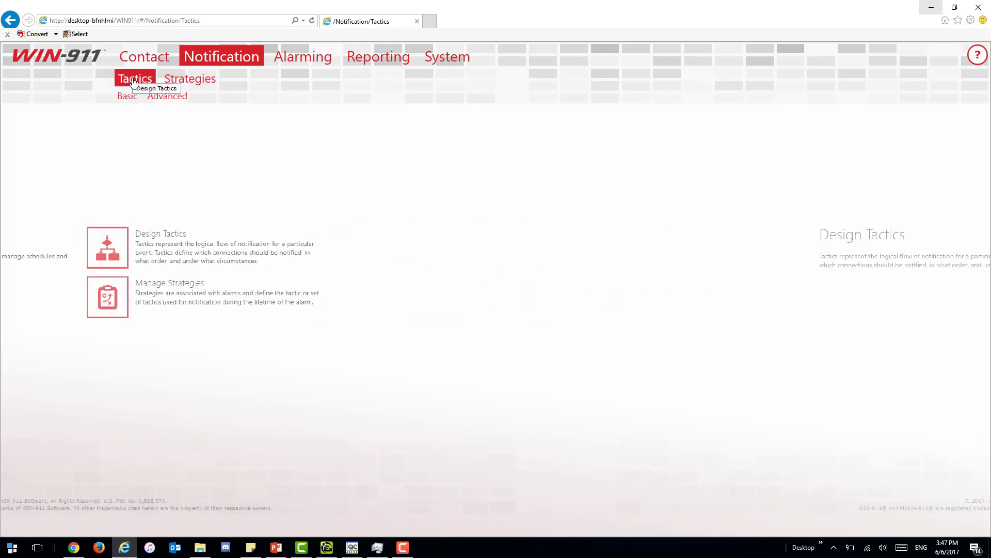
left_click(161, 100)
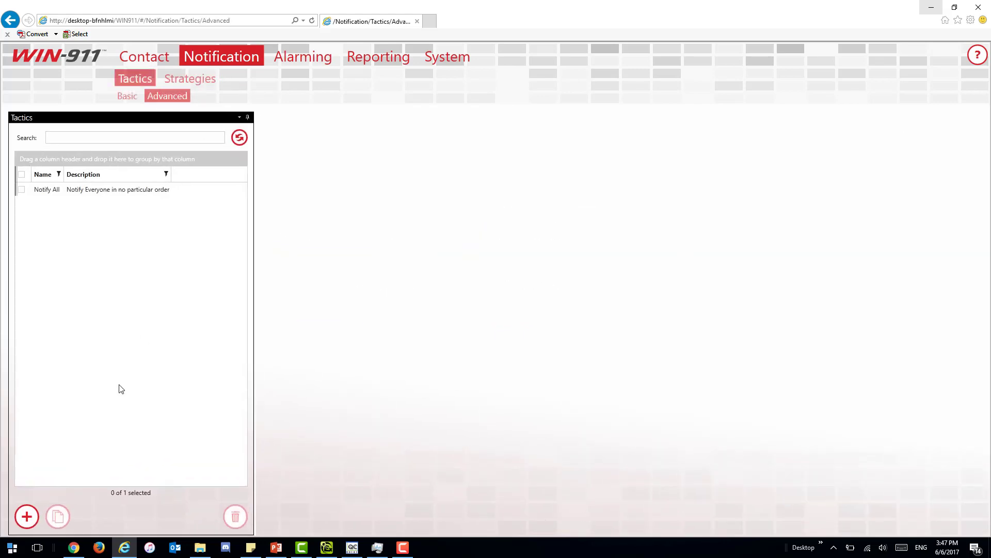
left_click(26, 516)
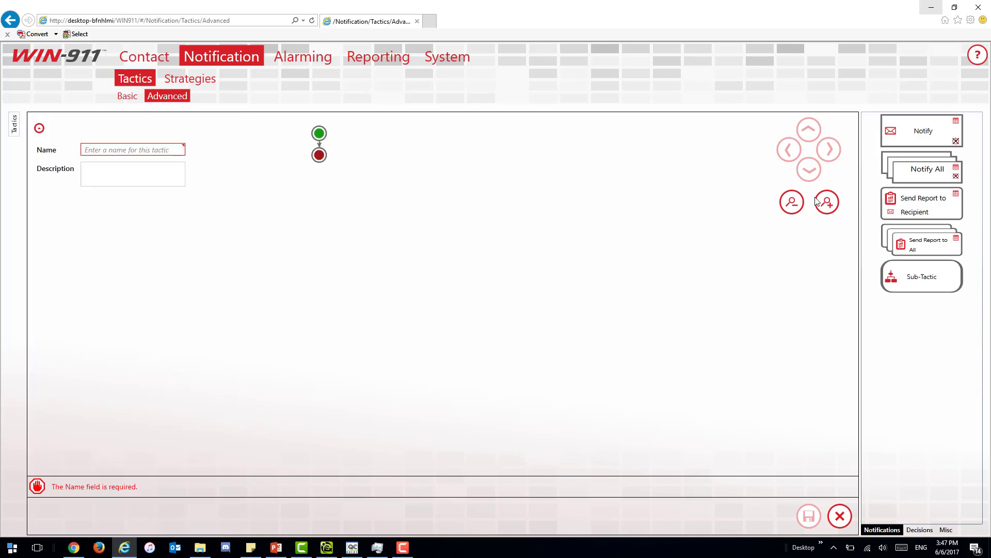
left_click(140, 149)
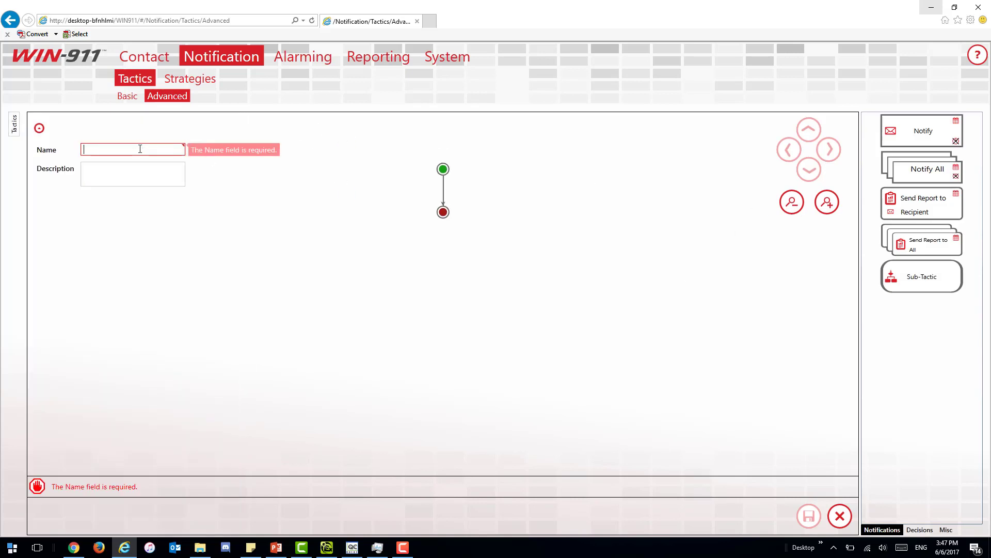
type("test ")
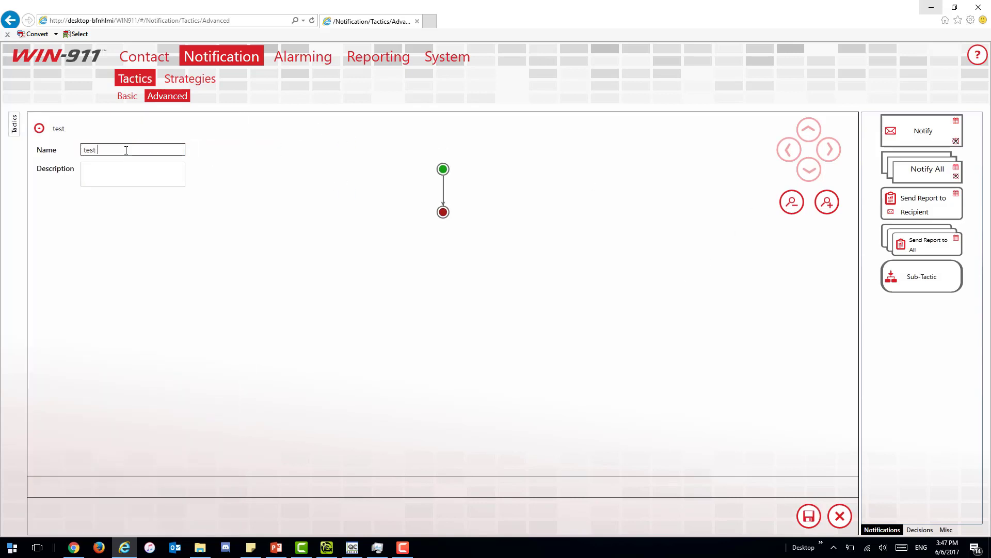
type("adv tact- kep")
left_click(515, 64)
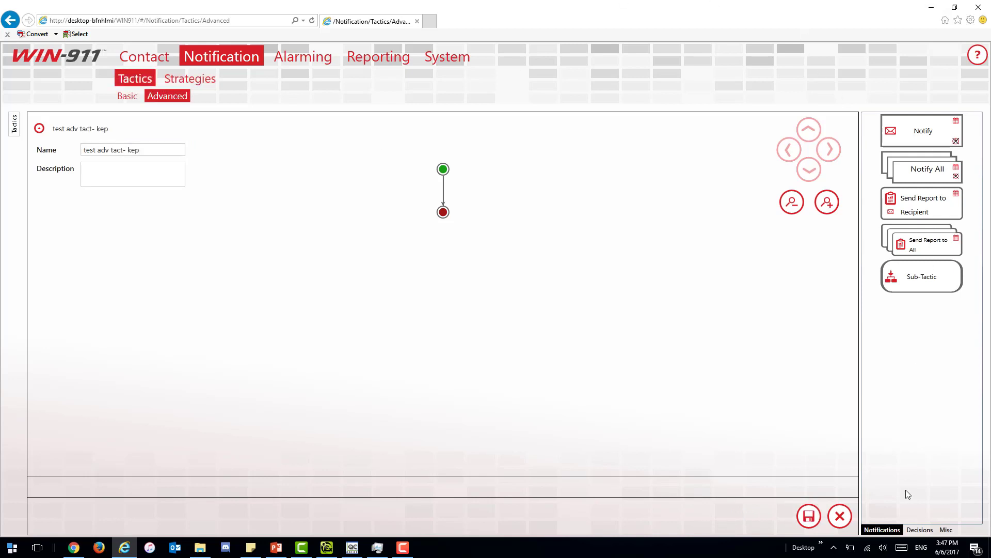
- Add a Severity Decision block between the tactic's start and end points and set Severity Above to 499
left_click(919, 529)
left_click_drag(937, 305, 442, 190)
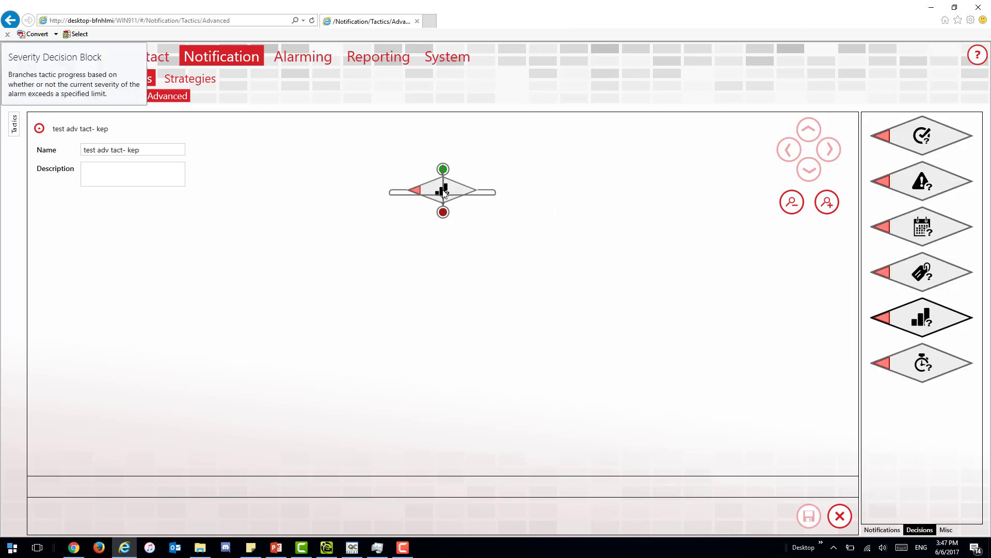
left_click(882, 529)
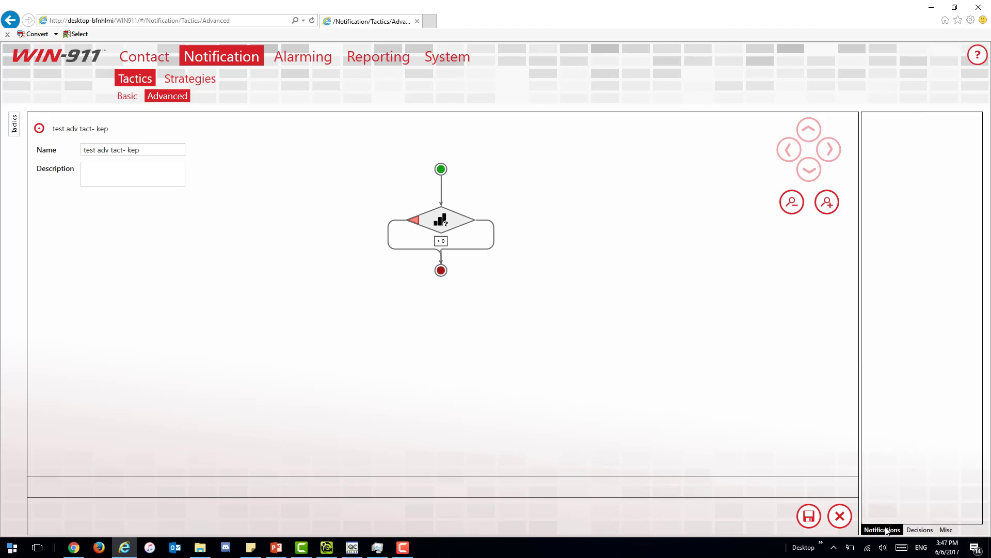
double_click(442, 220)
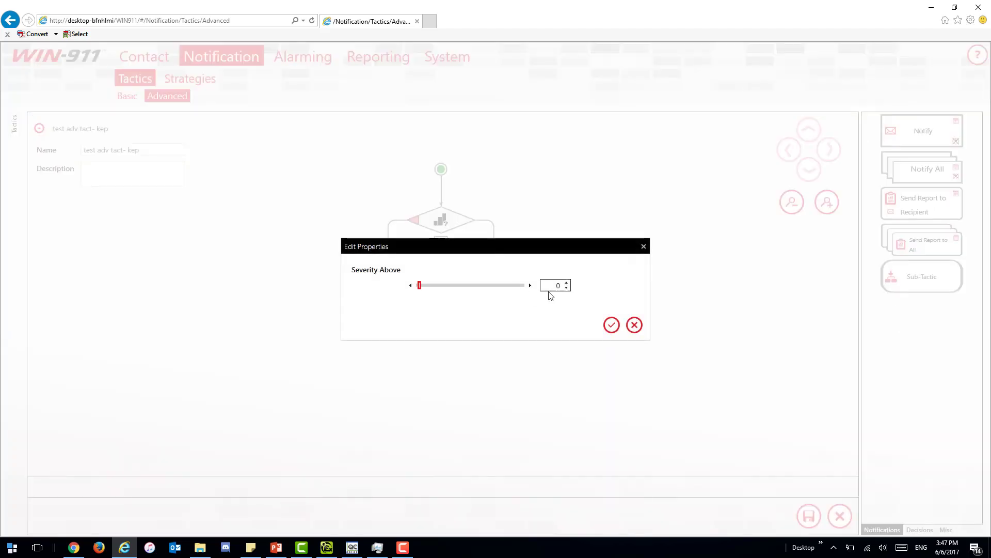
type("499")
left_click(611, 324)
- Add a Notify block to the above-499 branch of the Severity Decision and assign it the acknowledgeable win911.com email connection
left_click_drag(933, 133, 494, 283)
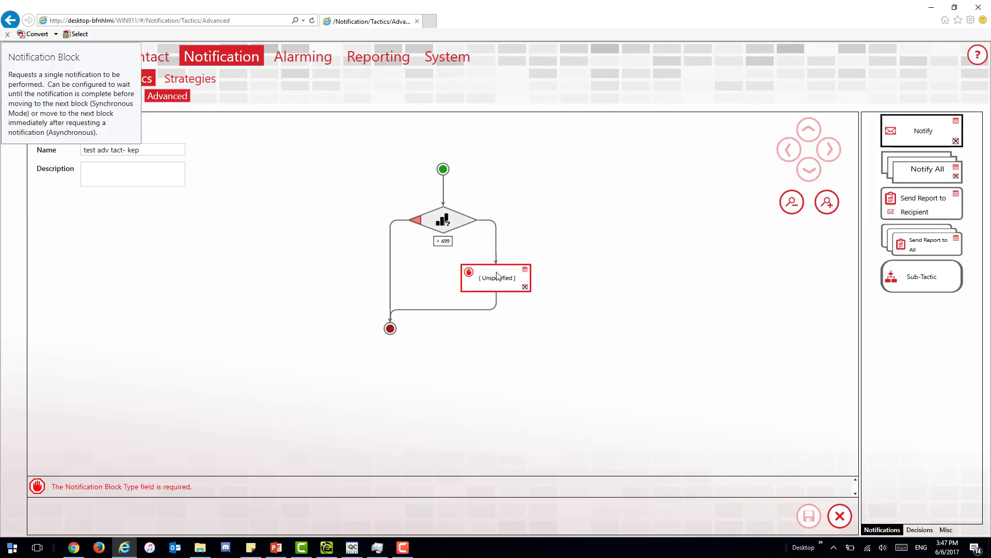
double_click(495, 283)
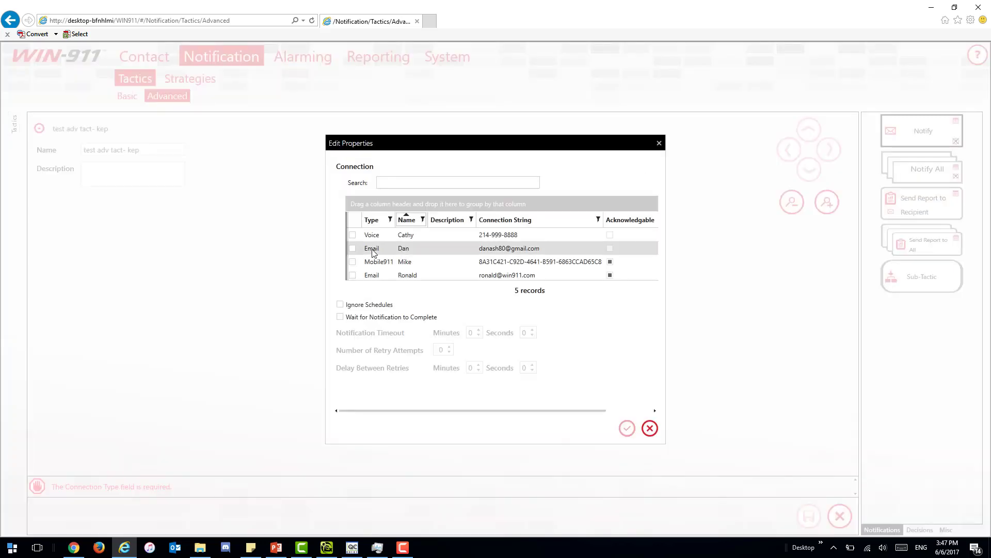
left_click(352, 275)
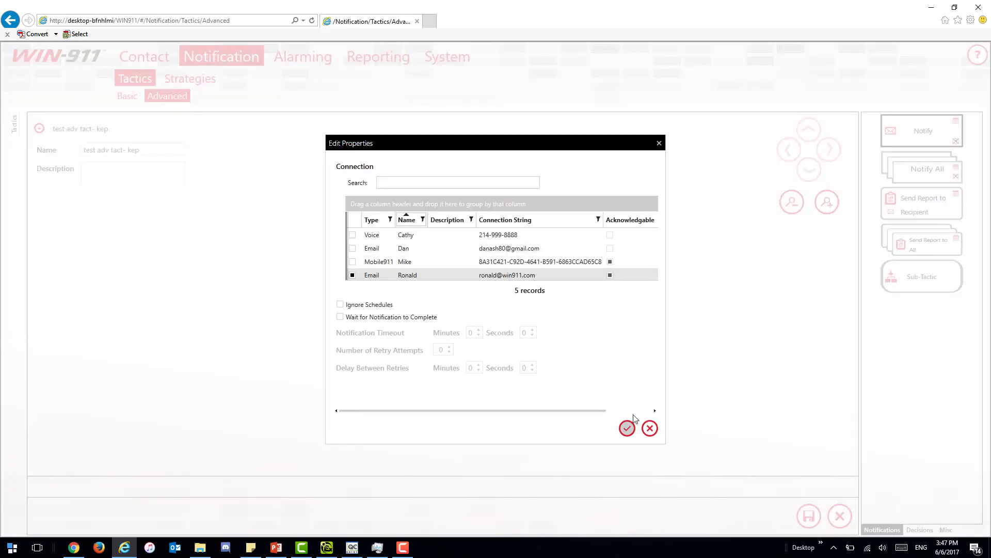
left_click(627, 428)
- Add a Notify block with the Gmail email connection to the decision's other branch and save the tactic
left_click_drag(924, 136, 392, 282)
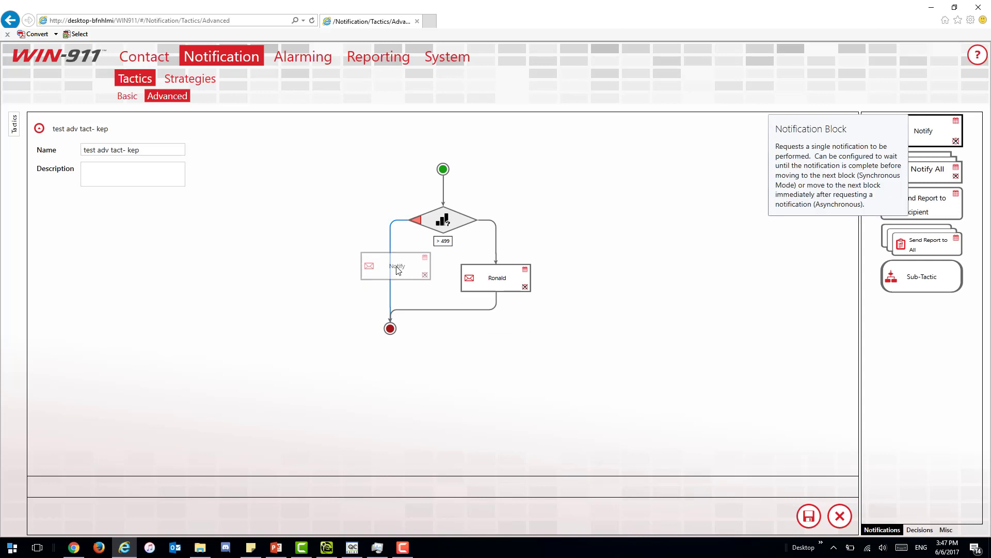
left_click(370, 279)
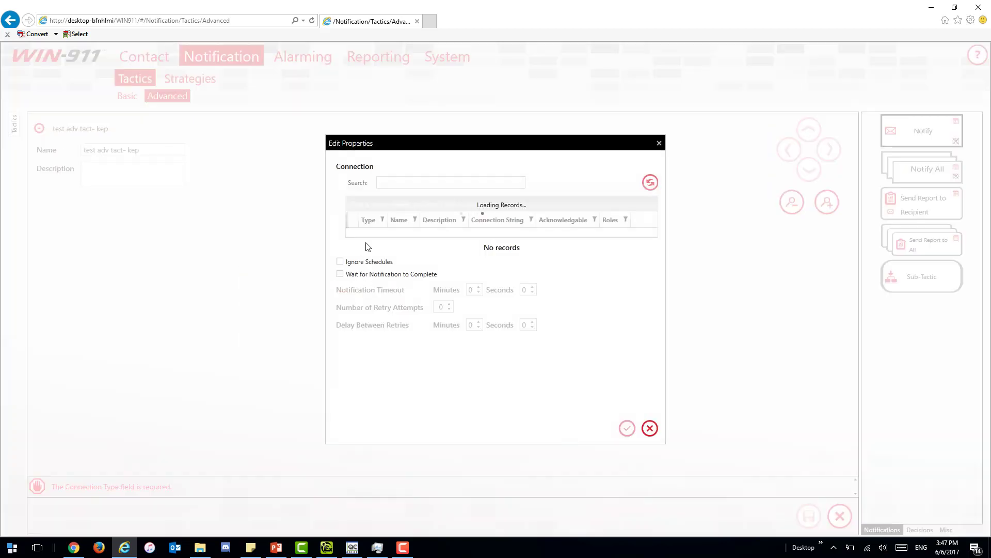
left_click(353, 249)
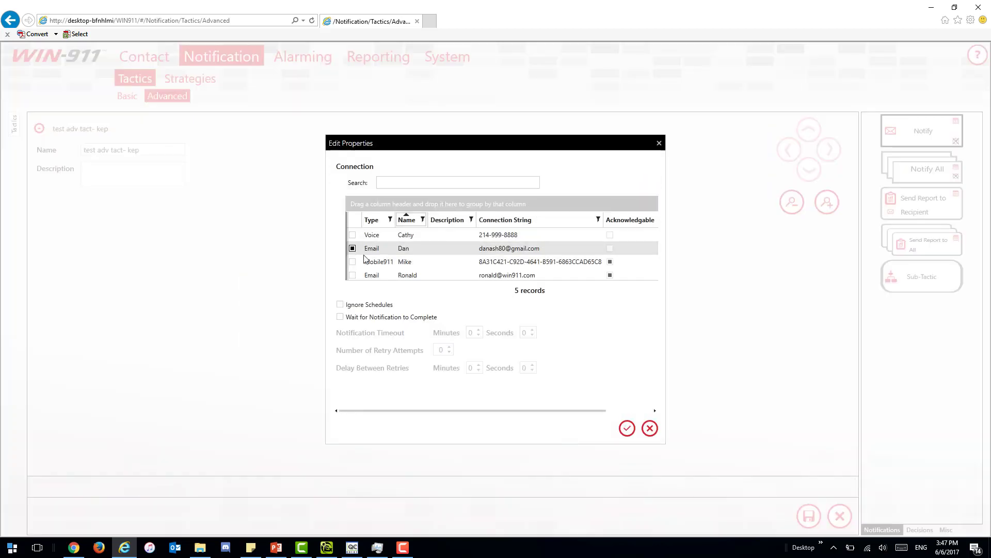
left_click(627, 428)
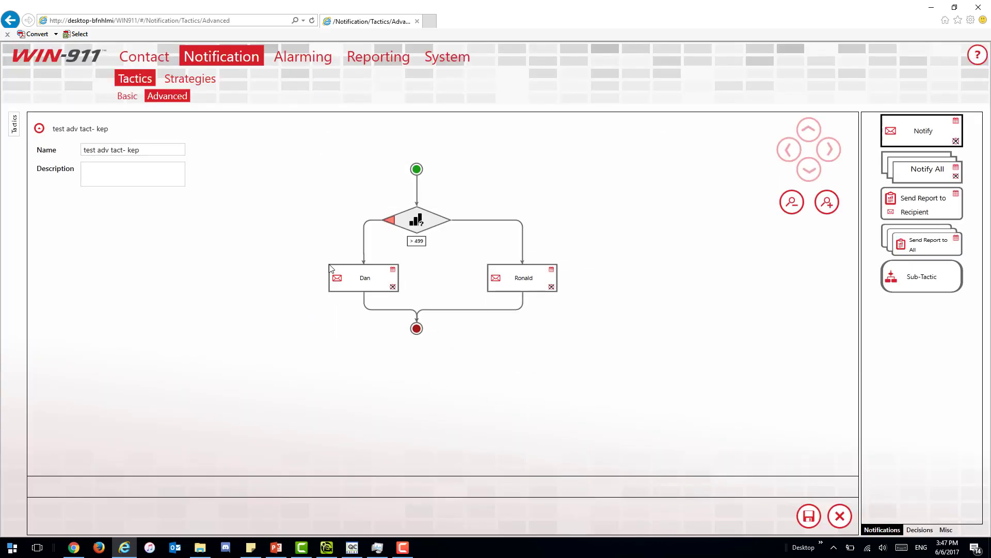
left_click(809, 514)
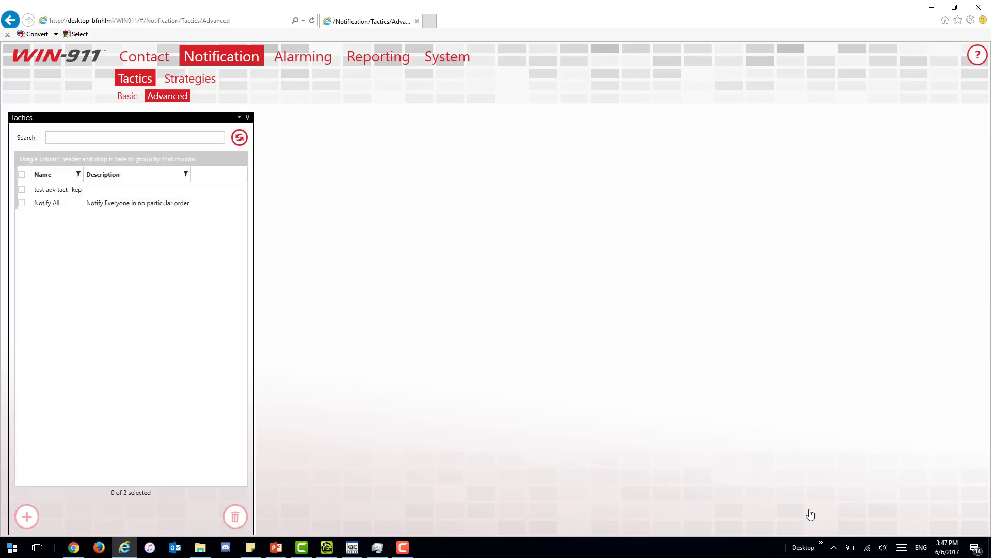
- Create a new notification strategy named "test strat - kep"
left_click(198, 82)
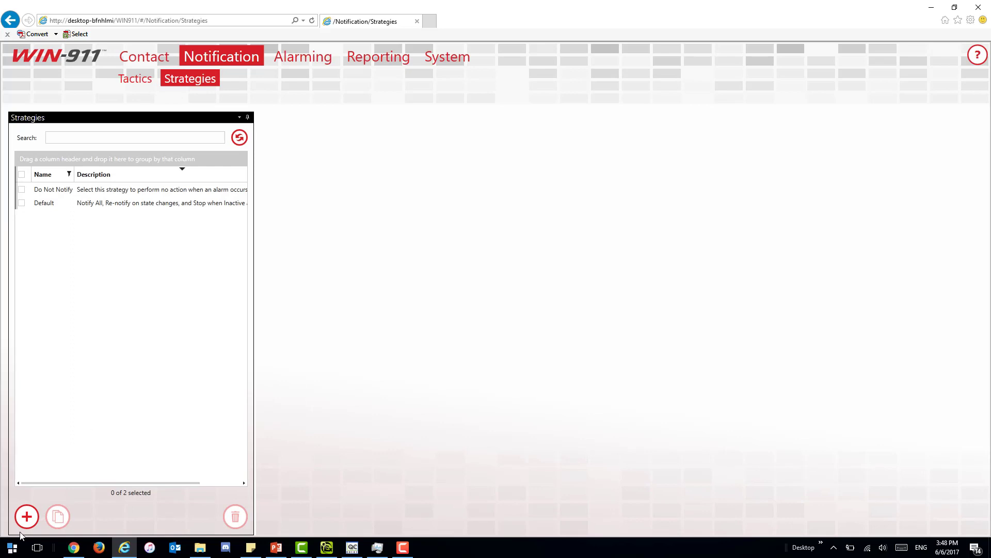
left_click(26, 516)
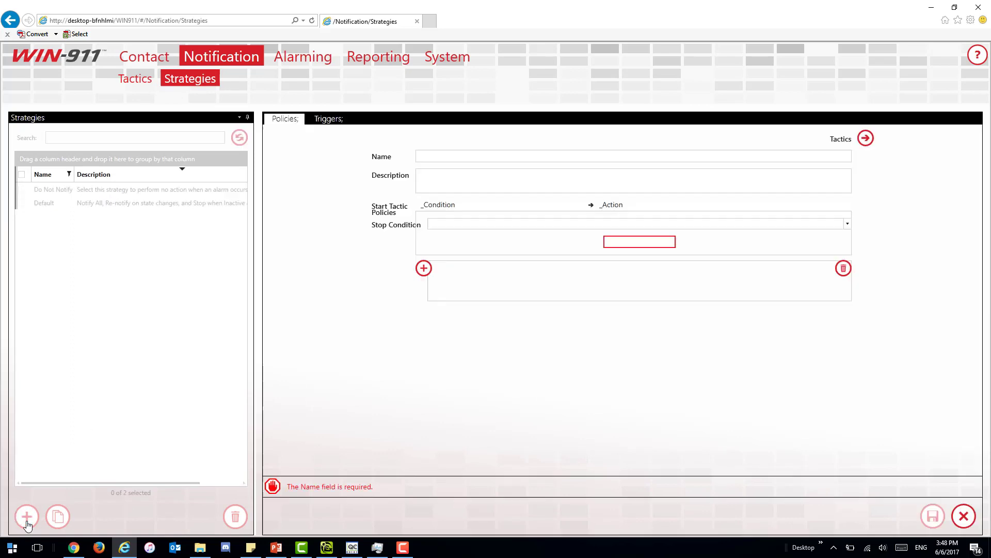
left_click(532, 157)
type("test strat")
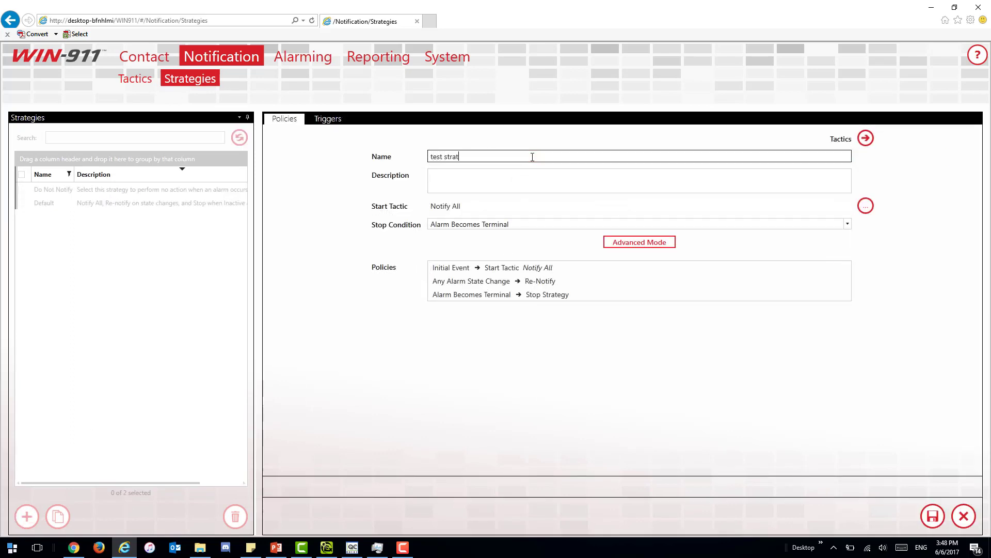
type(" =")
key("BackSpace")
type("0")
key("BackSpace")
type("- kep")
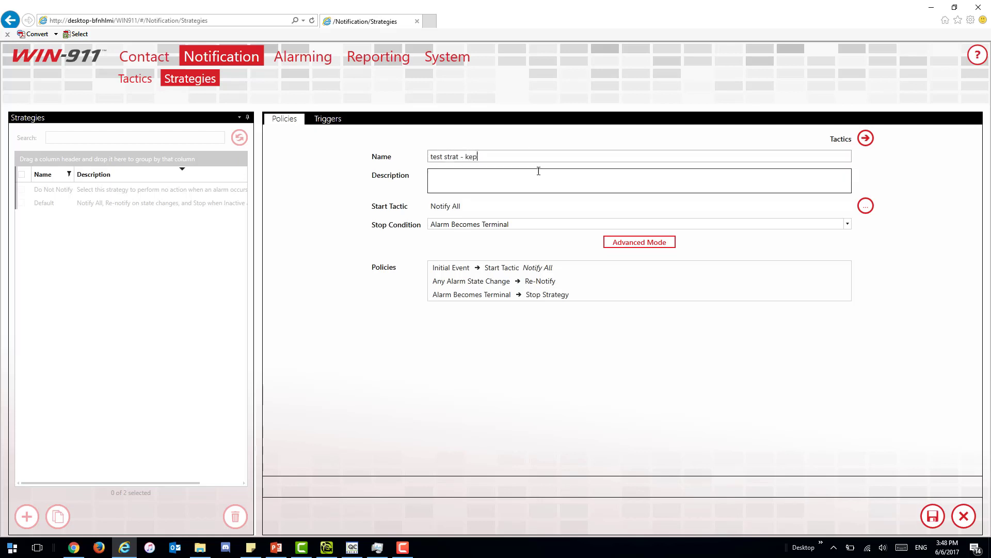
- In the strategy's advanced mode, delete the Initial Event policy and change the Any Alarm State Change policy's condition to Initial Event
left_click(641, 240)
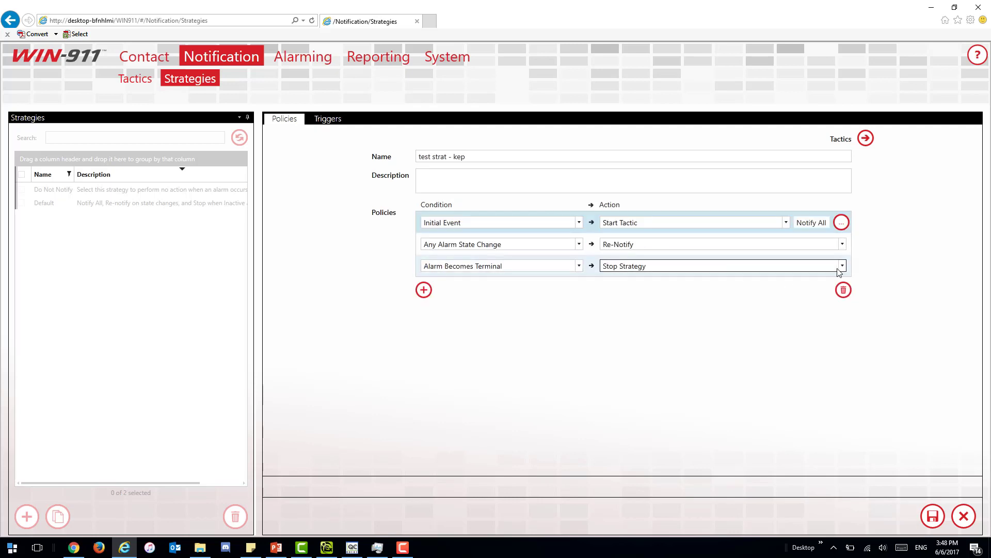
left_click(843, 293)
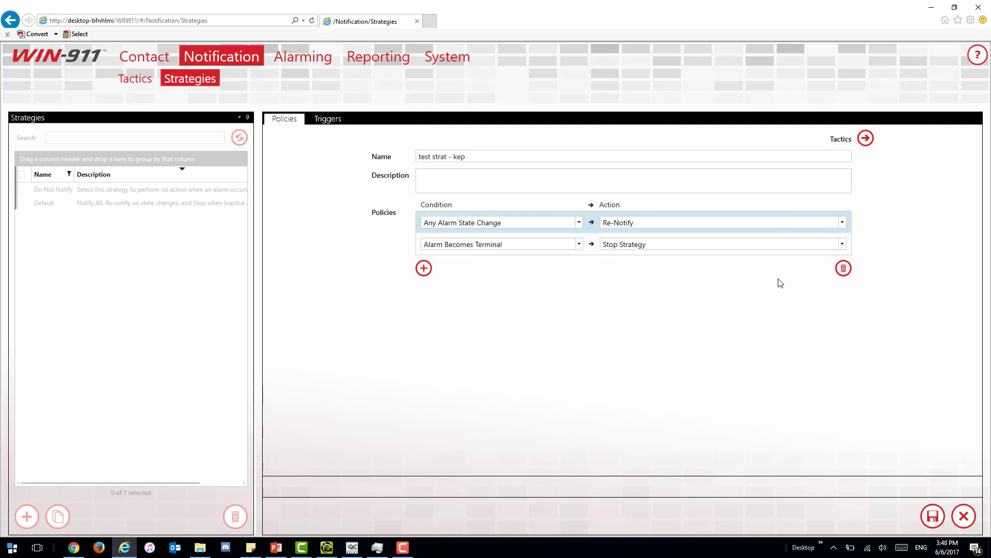
left_click(578, 222)
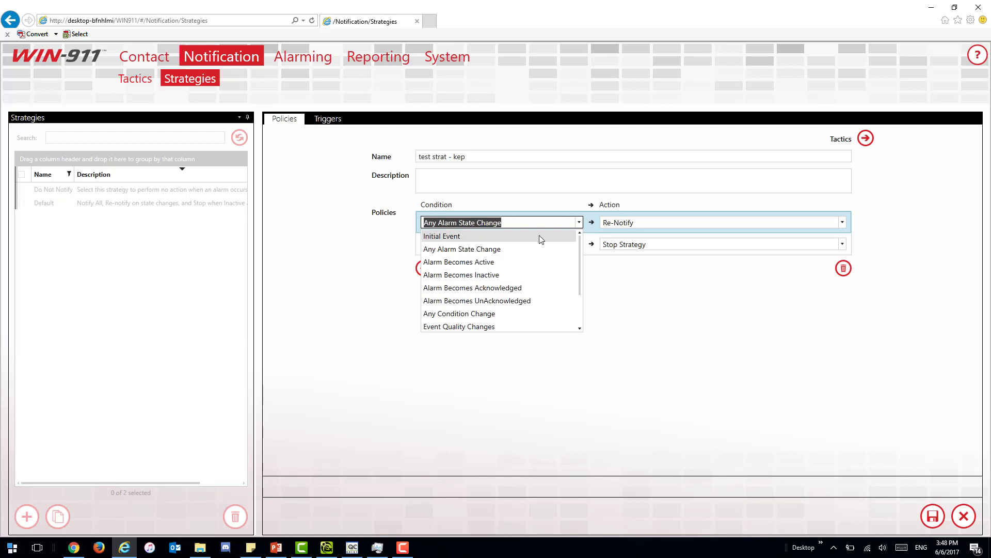
left_click(540, 237)
- Set the Initial Event policy's action to Start Tactic with "test adv tact- kep" and save the strategy
left_click(842, 222)
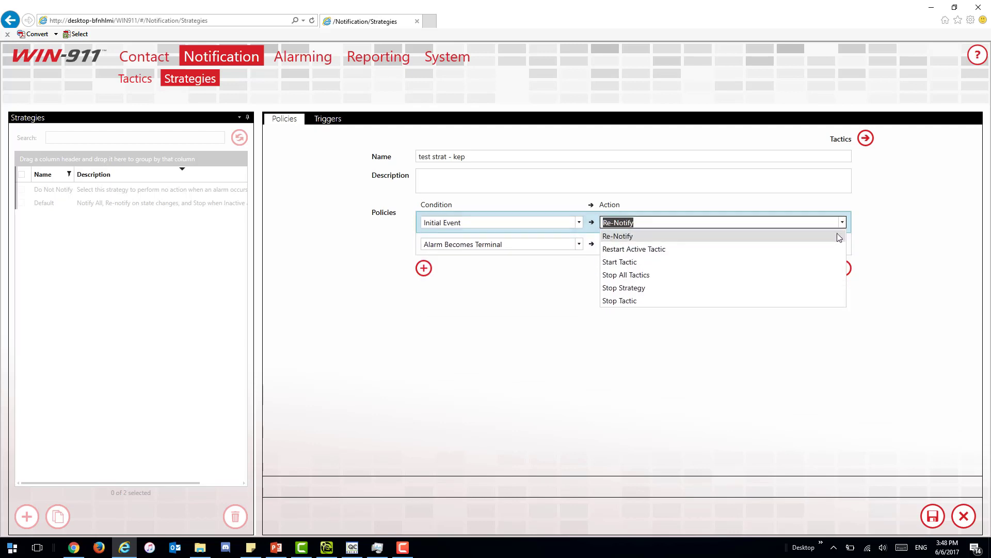
left_click(758, 264)
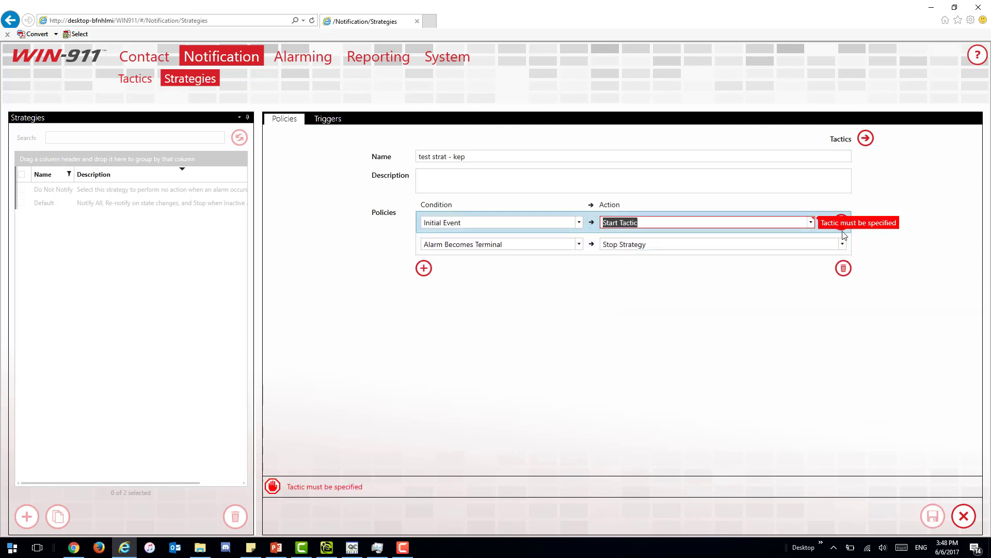
left_click(842, 222)
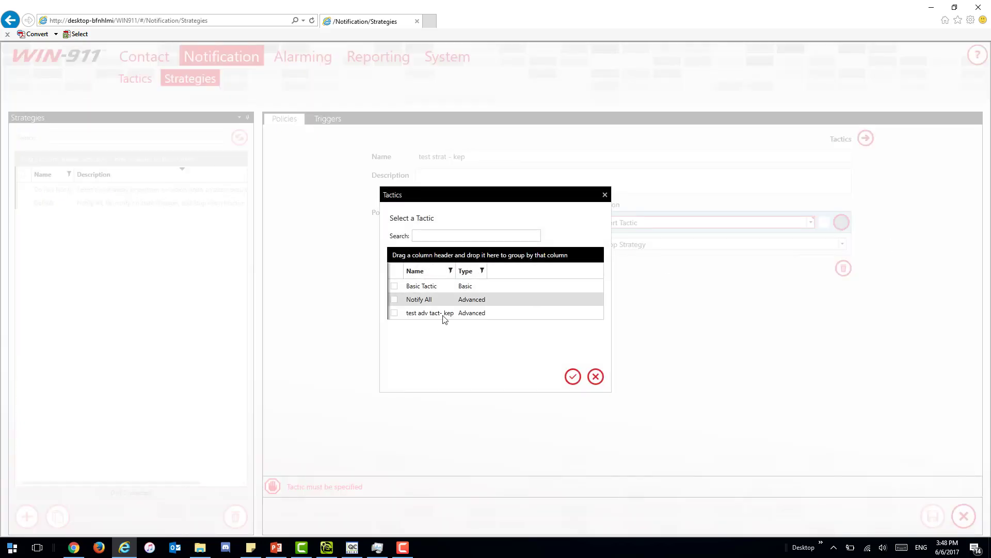
left_click(573, 377)
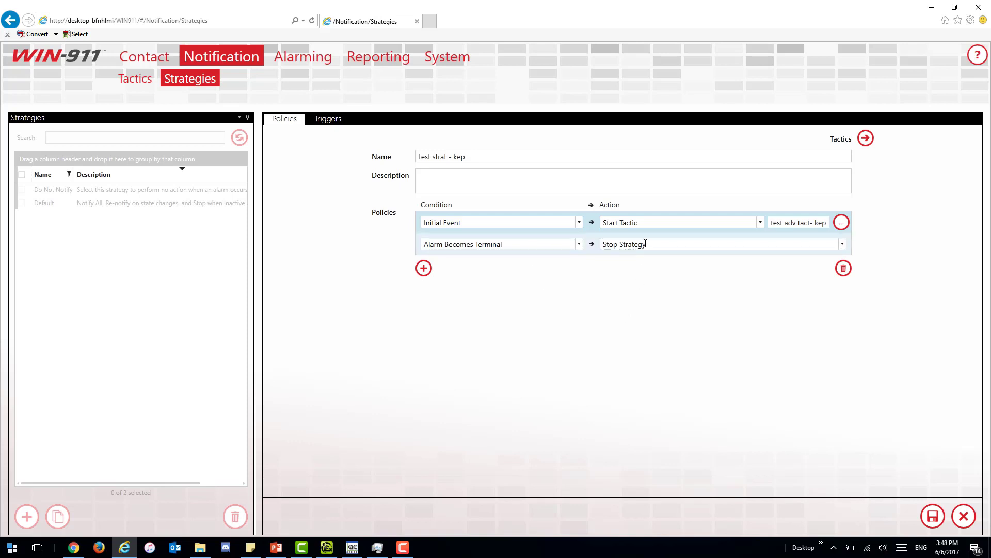
left_click(933, 516)
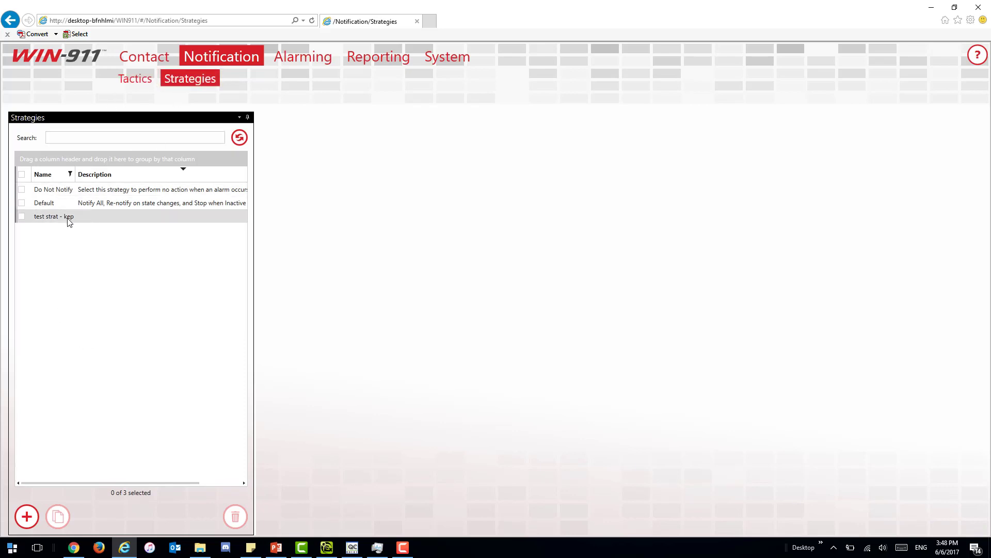
- Assign the strategy "test strat - kep" to the GateValve item's High Severity alarm in OPC DA and save the alarm
left_click(312, 62)
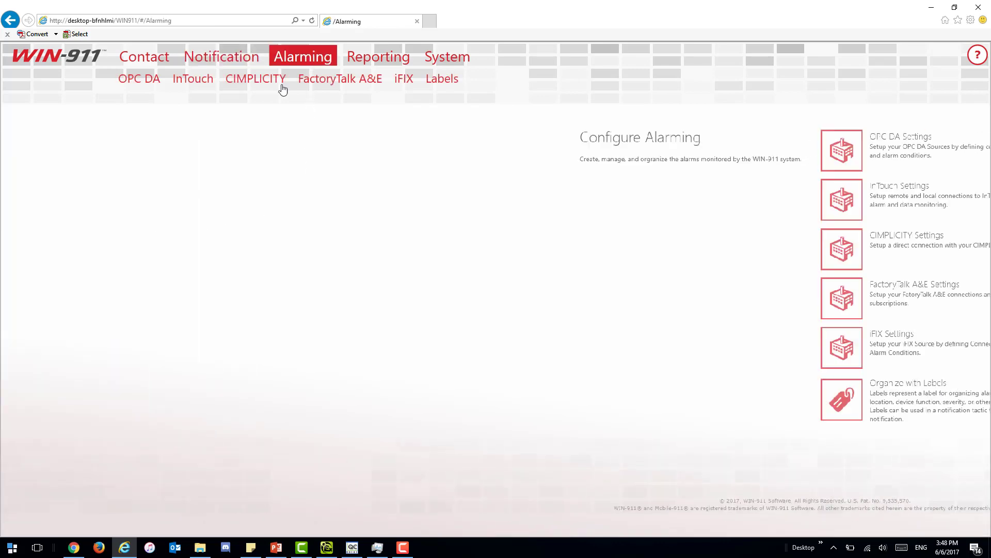
left_click(140, 79)
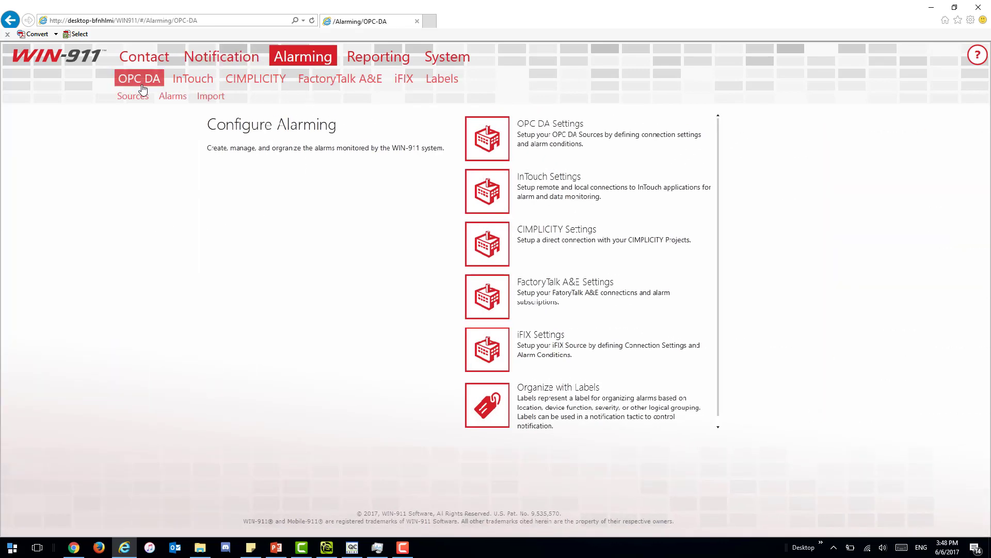
left_click(176, 102)
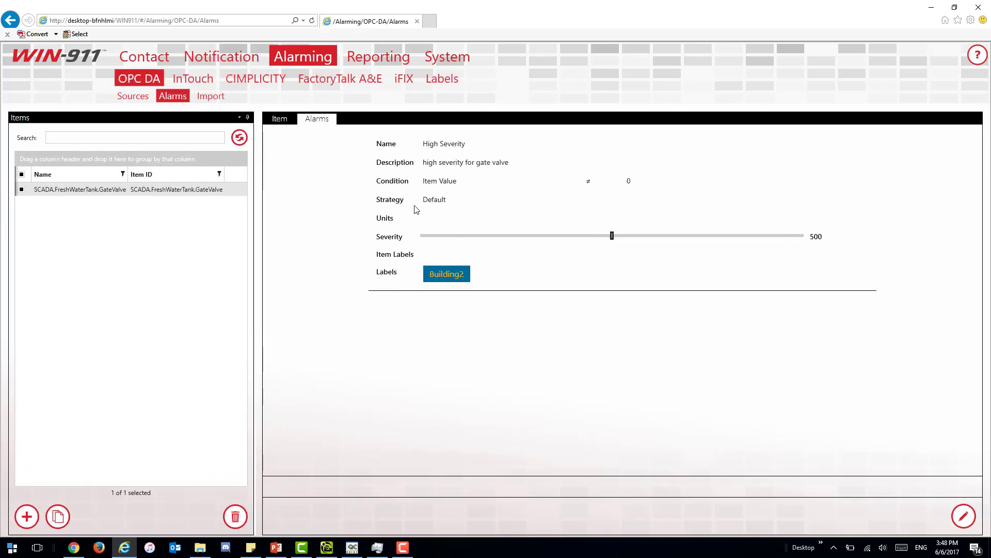
left_click(963, 516)
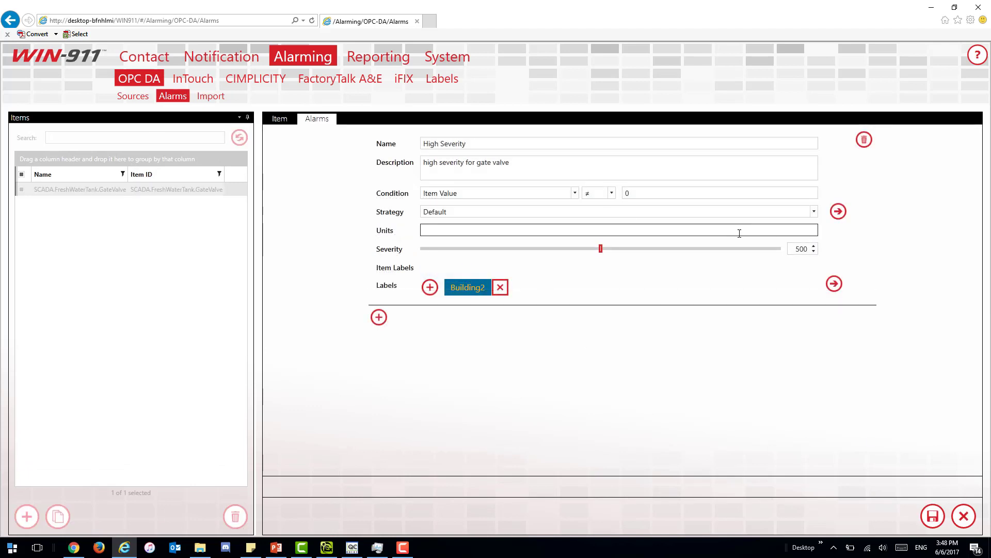
left_click(814, 211)
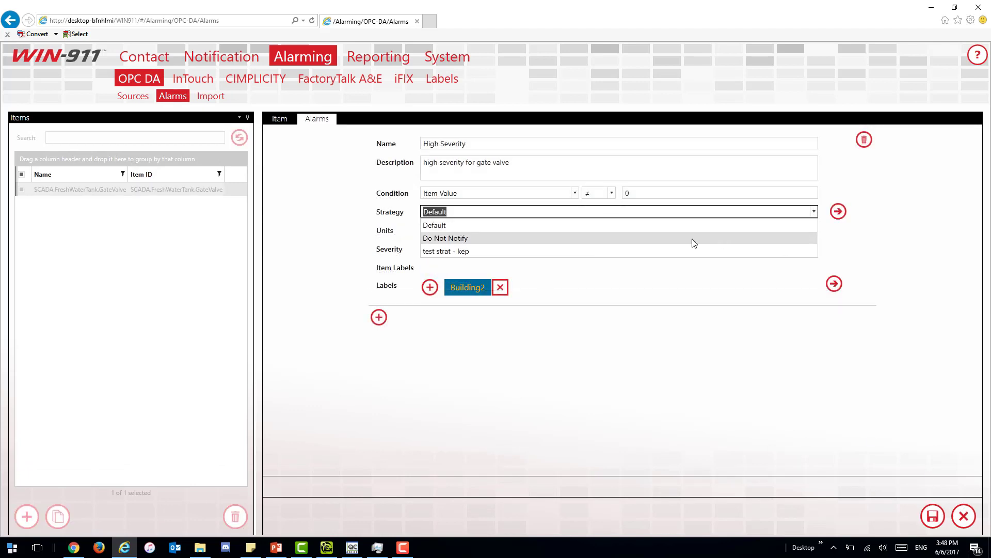
left_click(695, 251)
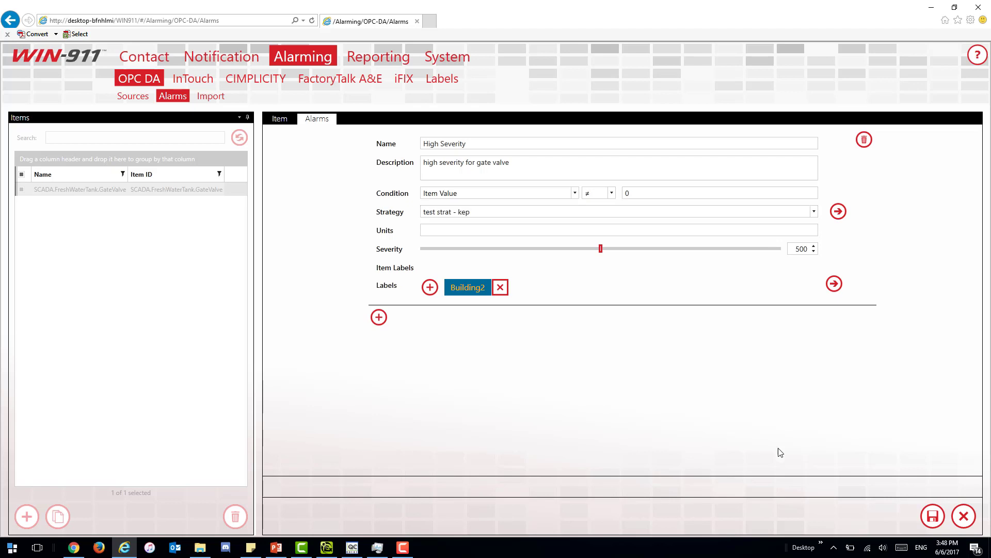
left_click(934, 517)
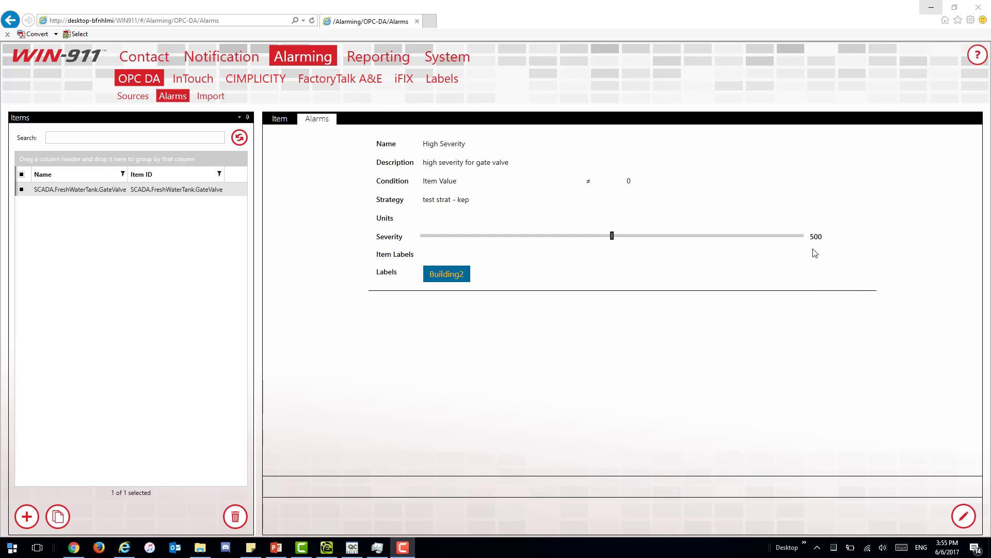
- Display the advanced tactic "test adv tact- kep" to review its severity branches and notification blocks
left_click(199, 58)
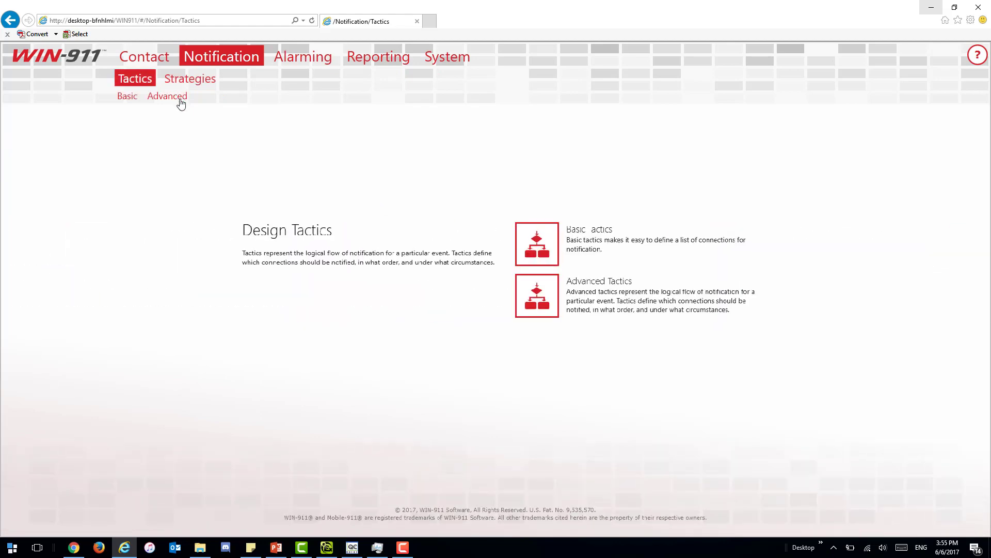
left_click(177, 98)
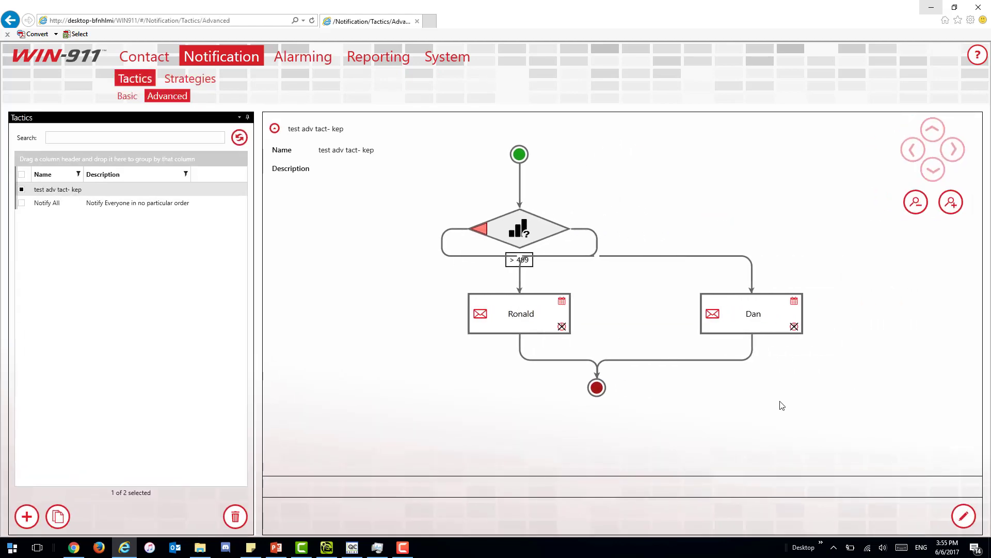
left_click(80, 204)
left_click(79, 190)
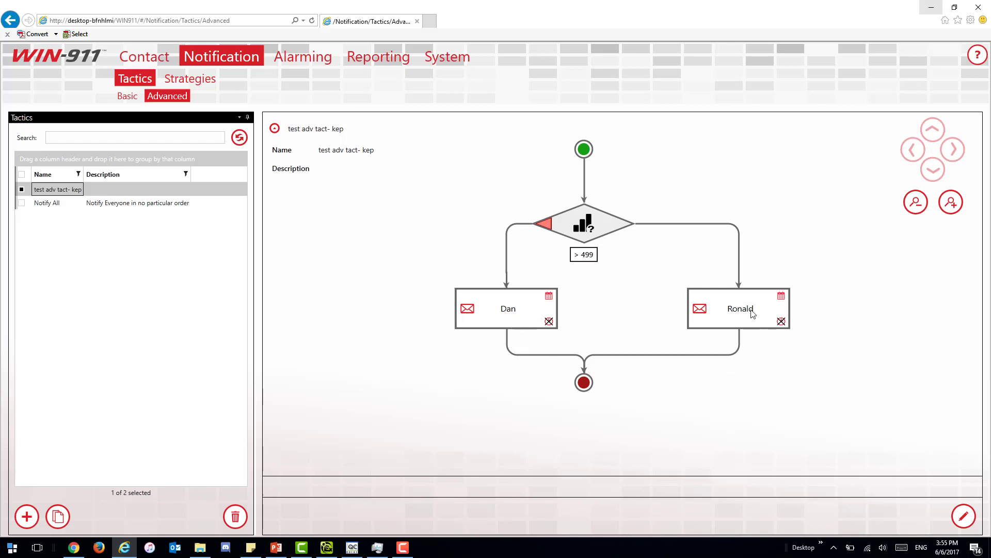
- Switch to Chrome, check the Gmail and Rackspace inboxes for messages, and return to WIN-911
left_click(74, 547)
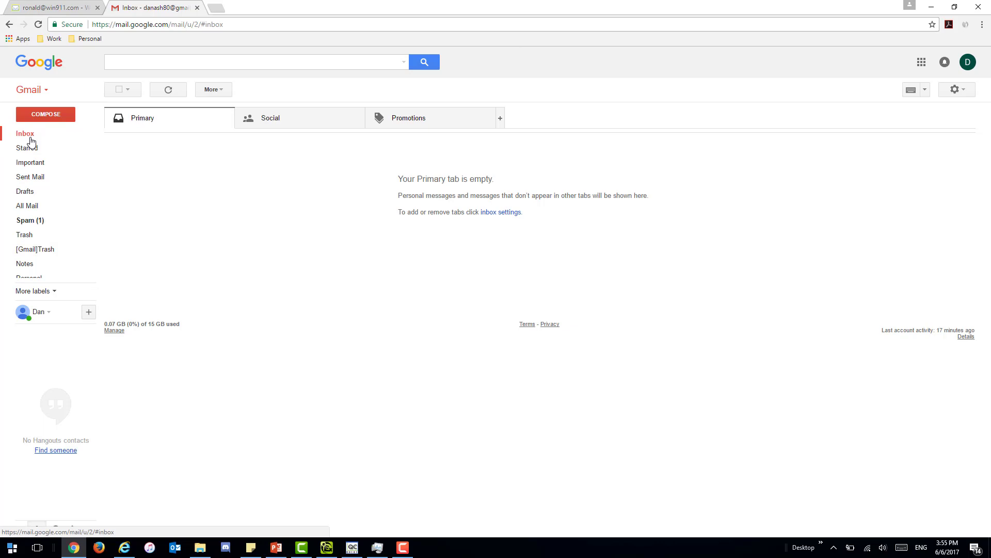
left_click(63, 6)
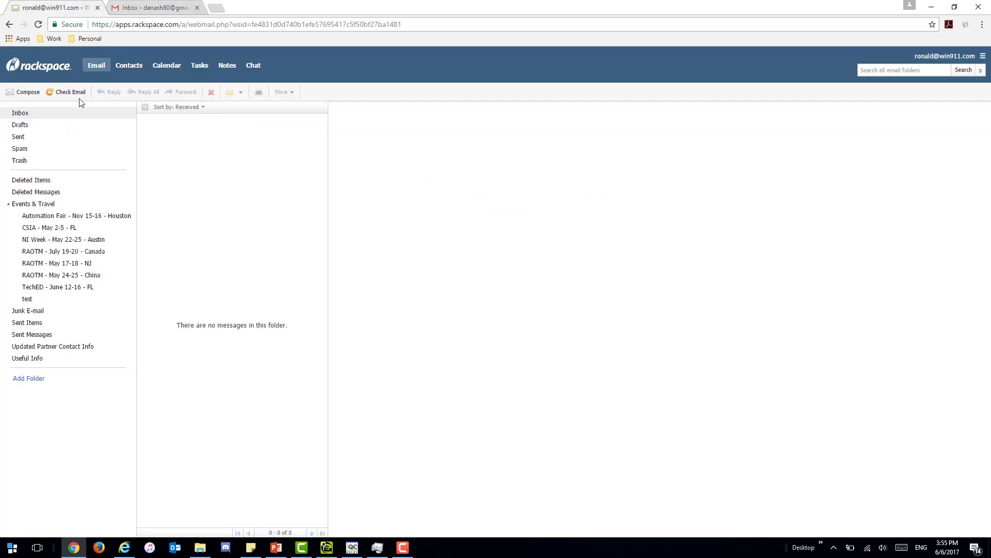
left_click(70, 92)
left_click(931, 7)
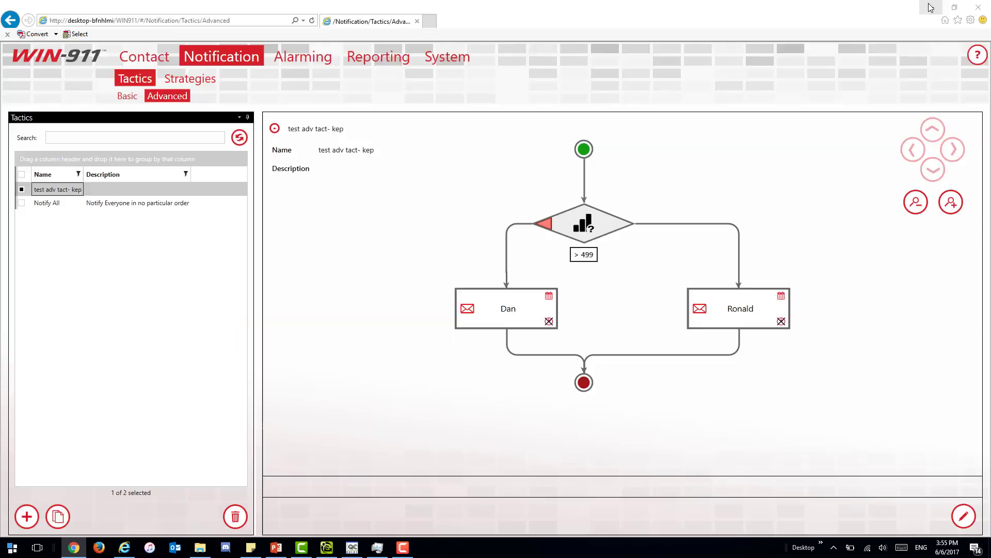
- Switch to OPC Quick Client and synchronously write 1 to the SCADA.FreshWaterTank.GateValve item
left_click(353, 547)
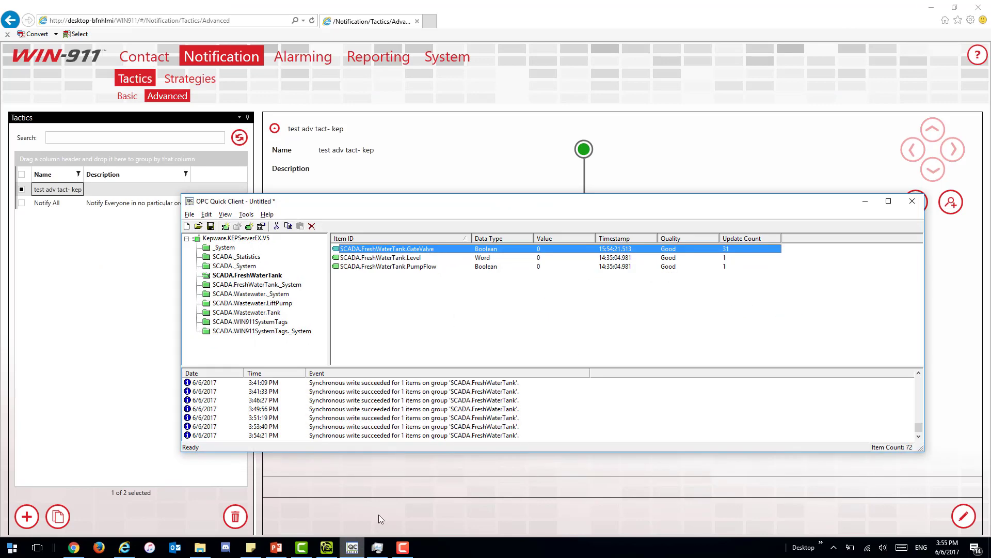
right_click(549, 251)
left_click(609, 319)
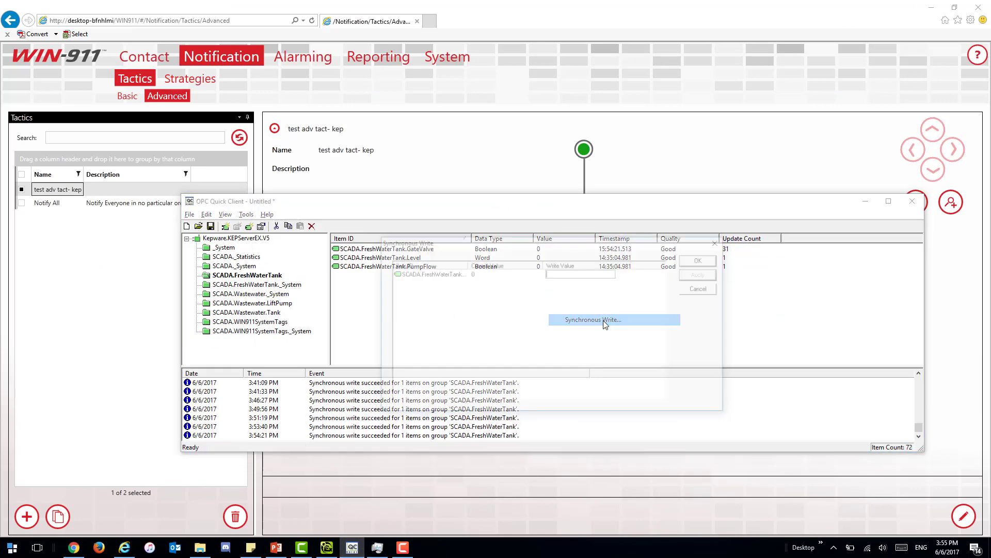
type("1")
left_click(702, 274)
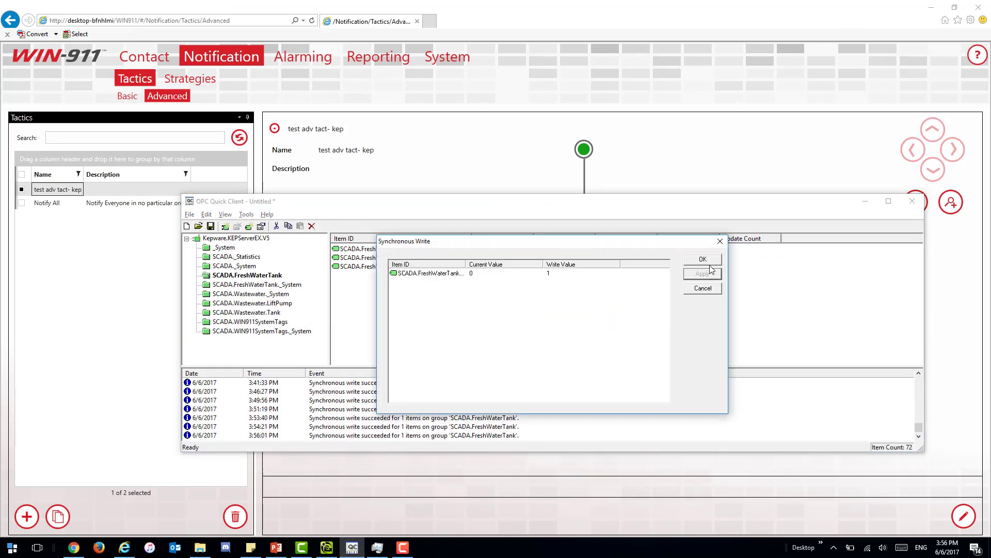
left_click(703, 260)
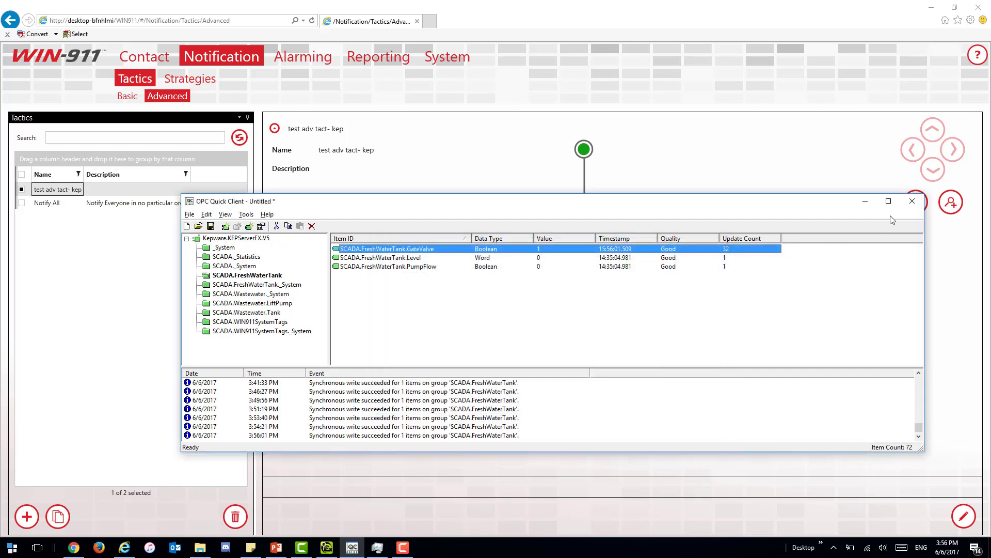
left_click(864, 202)
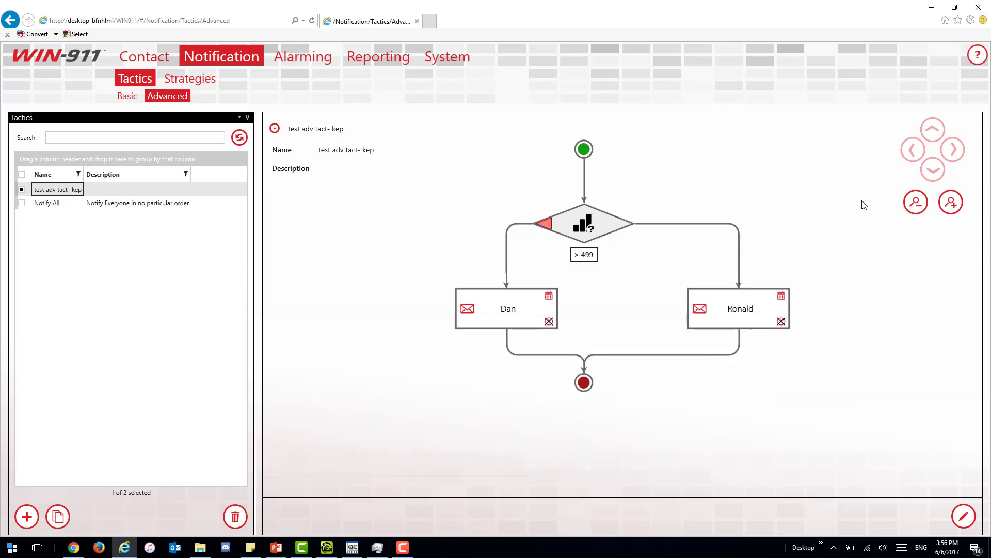
- Switch to Chrome, check the Gmail and Rackspace inboxes for new mail, and read the GateValve High Severity alert
left_click(73, 547)
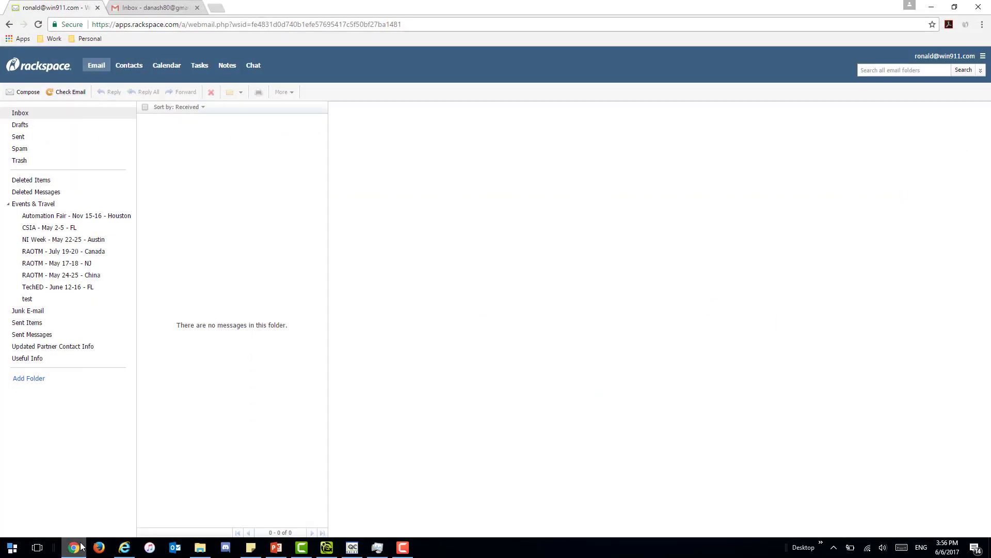
left_click(155, 7)
left_click(32, 136)
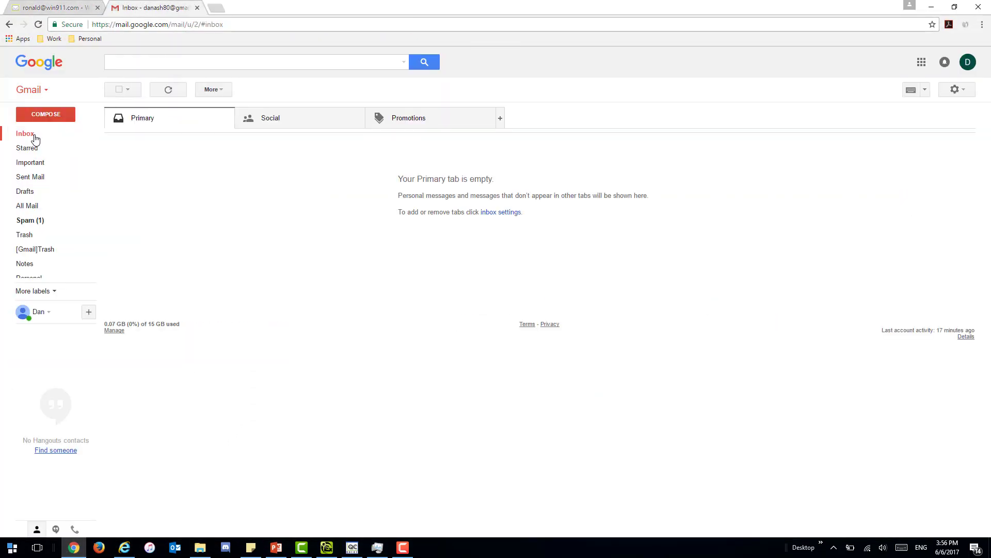
left_click(29, 137)
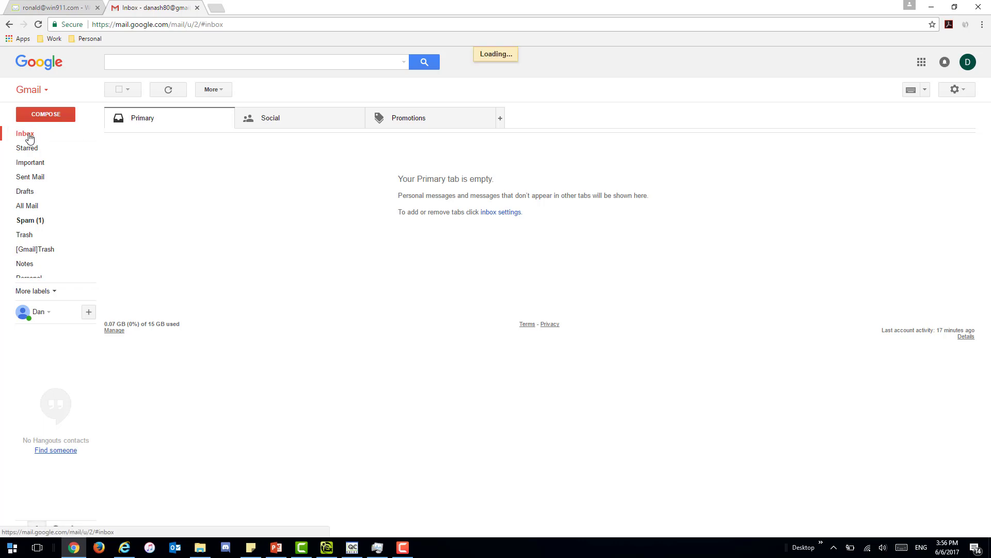
left_click(82, 5)
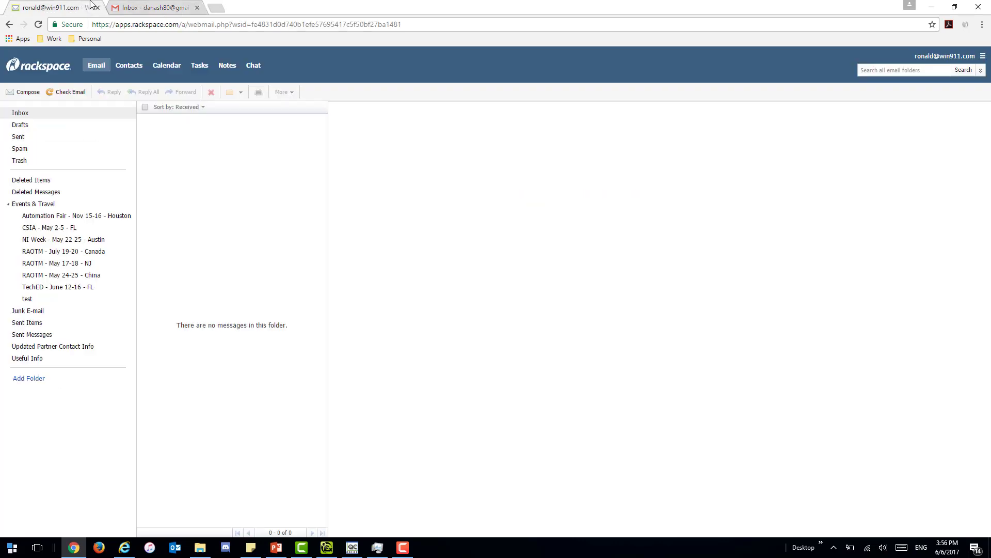
left_click(58, 94)
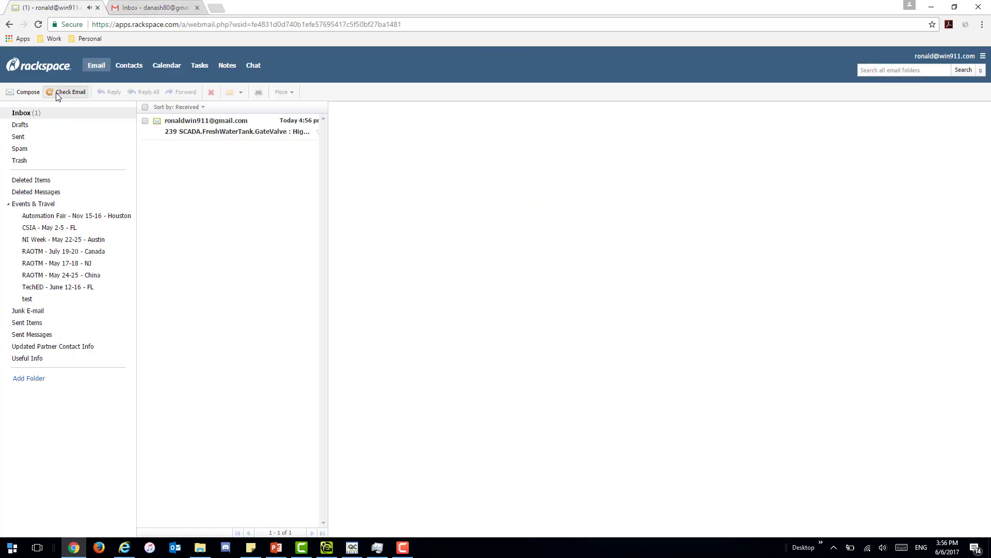
left_click(212, 129)
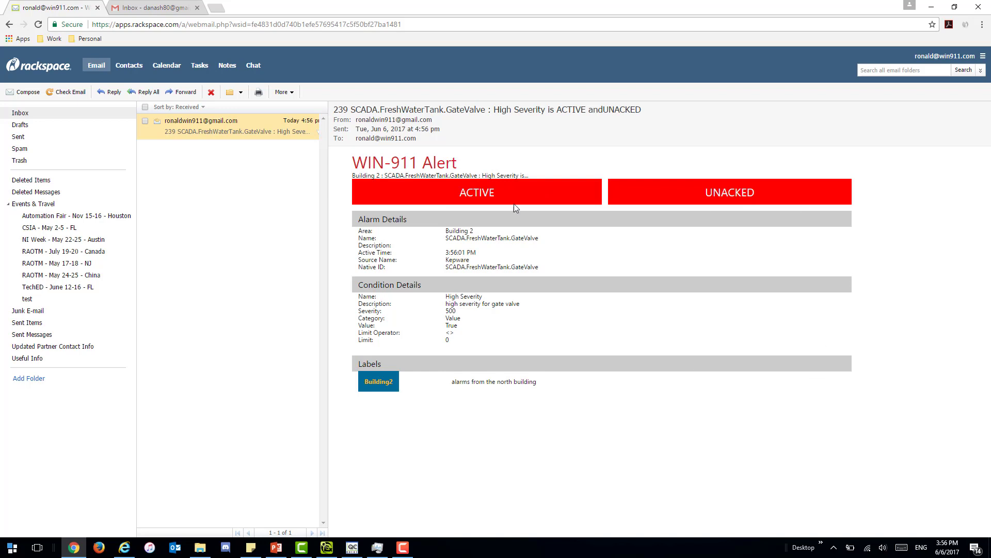
- Recheck the Gmail inbox for an alert and return to the alert email in Rackspace
left_click(155, 7)
left_click(25, 136)
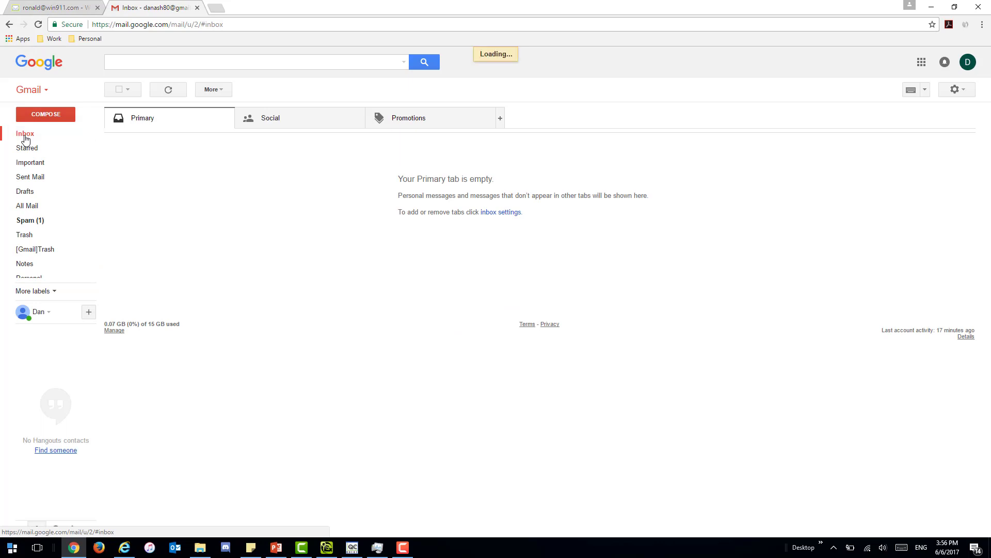
left_click(57, 7)
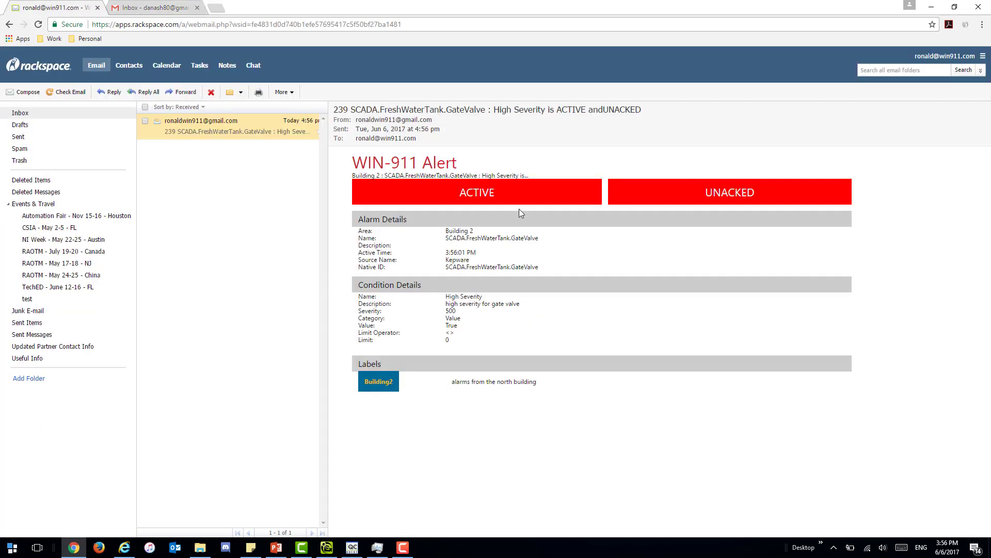
- In OPC Quick Client, synchronously write 0 to the SCADA.FreshWaterTank.GateValve item
left_click(352, 547)
right_click(547, 252)
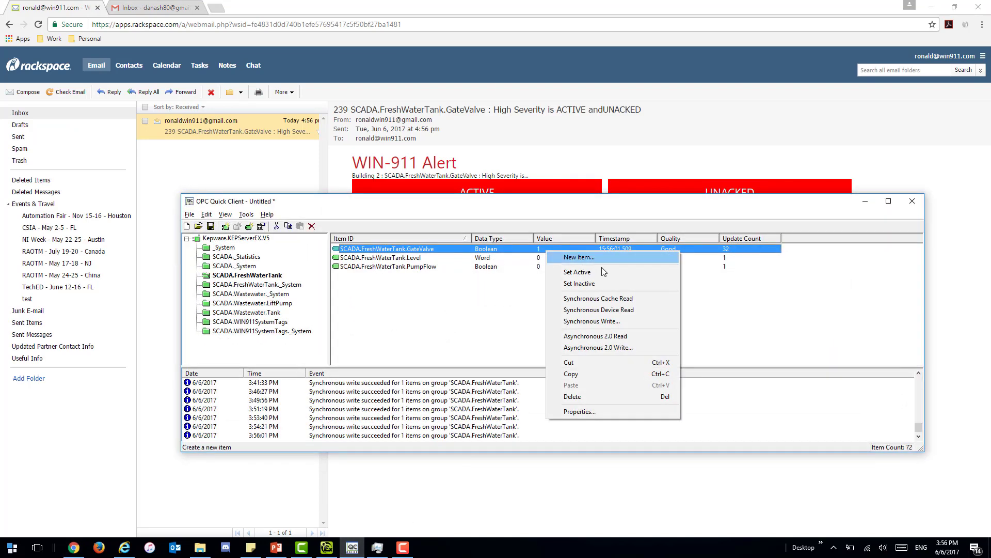
left_click(620, 321)
type("0")
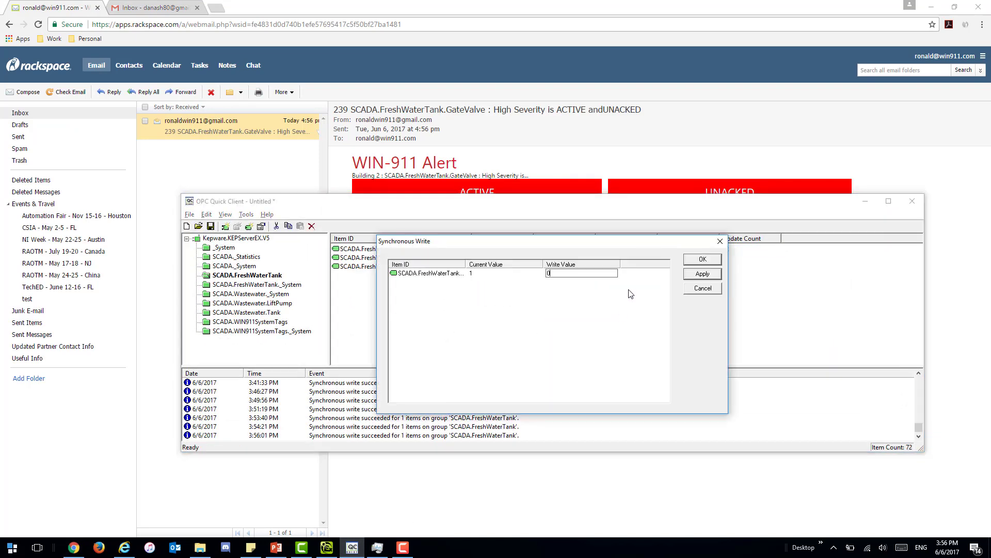
left_click(703, 275)
left_click(703, 260)
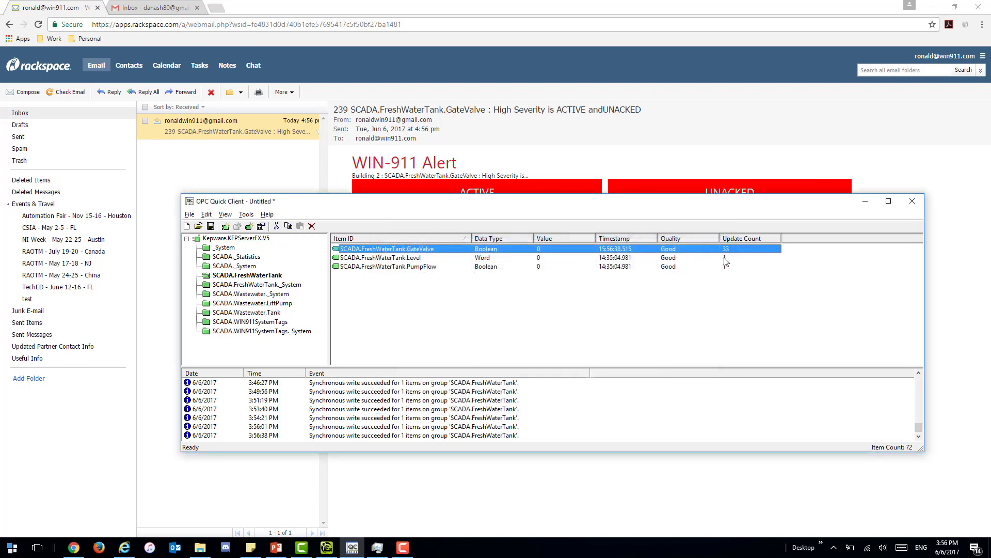
left_click(868, 203)
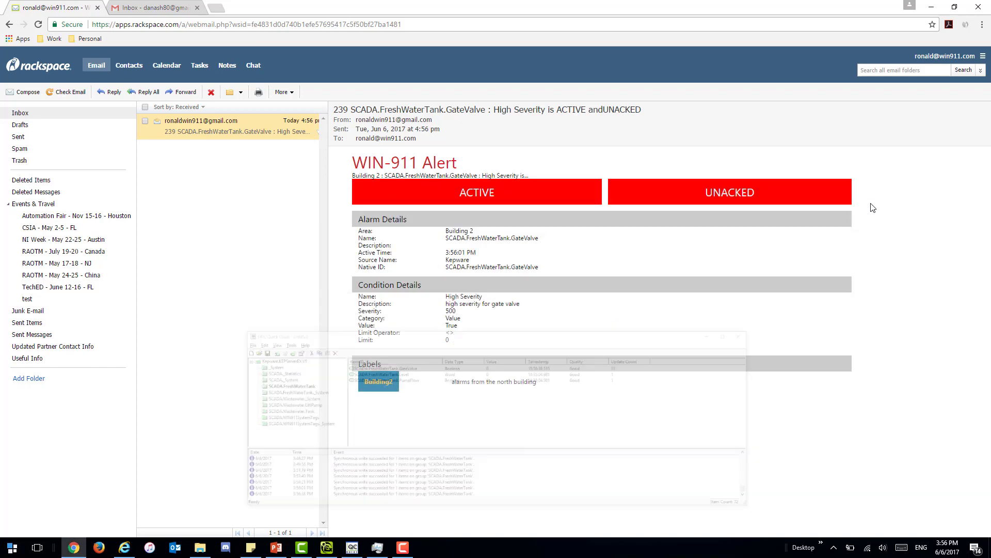
- Refresh the Rackspace and Gmail inboxes to look for any further alert after the GateValve reset
left_click(80, 94)
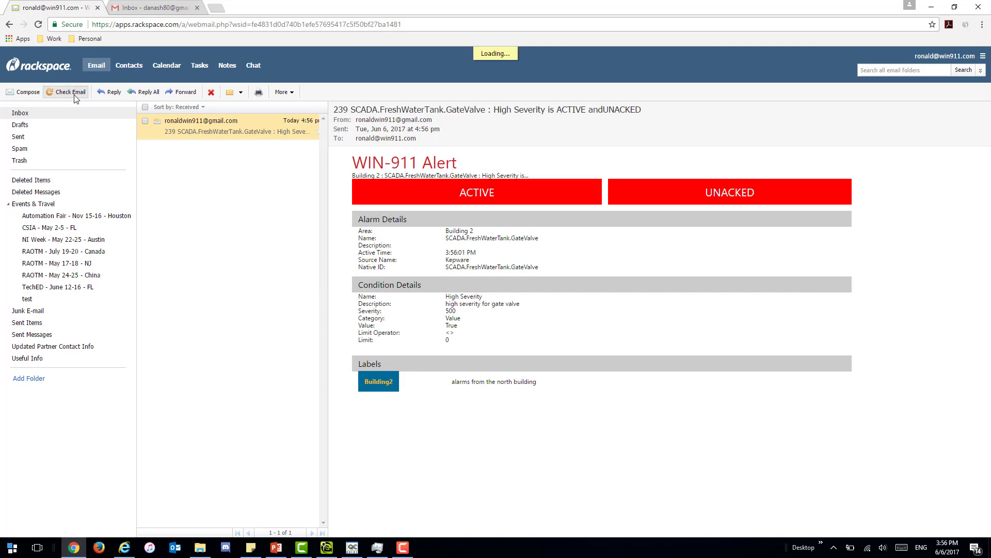
left_click(126, 8)
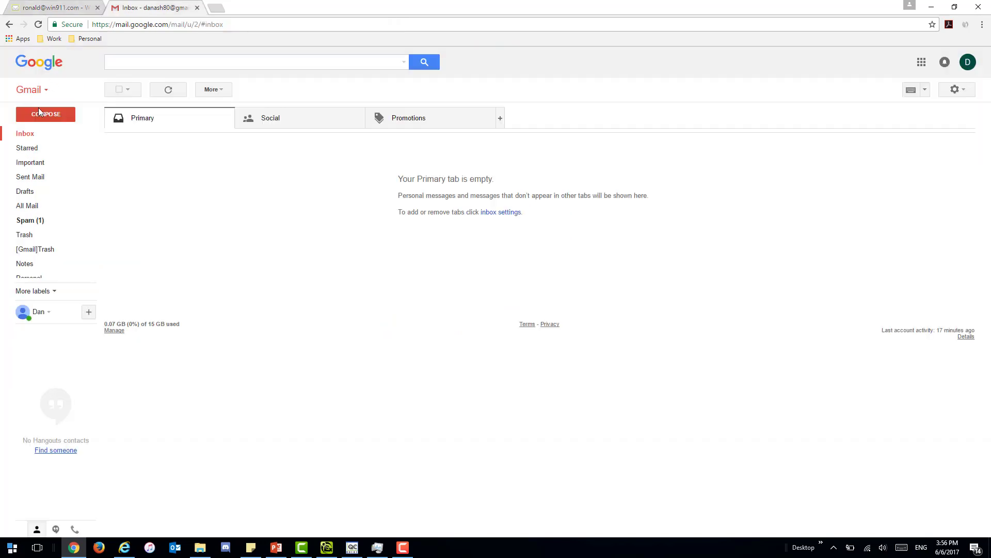
left_click(28, 133)
left_click(55, 8)
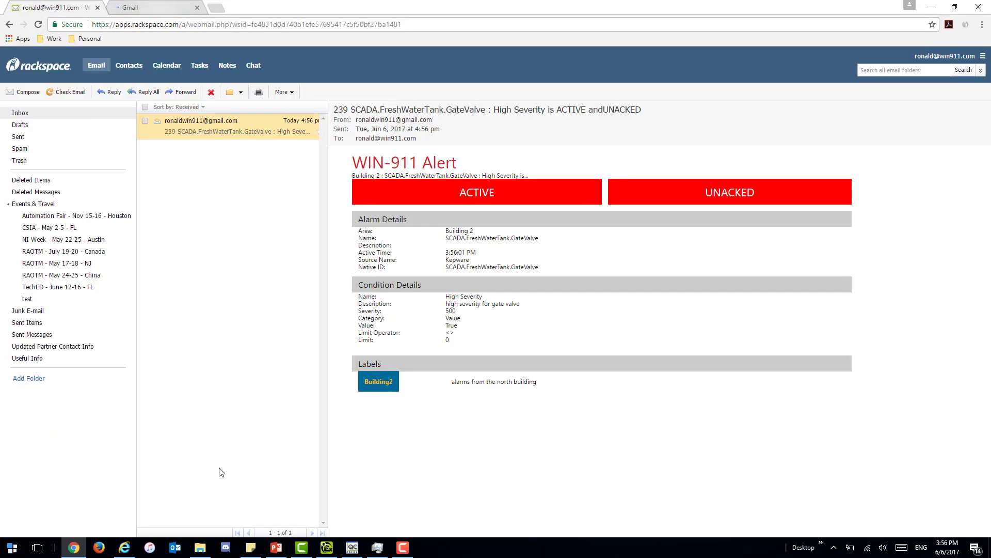
- Switch to WIN-911 and display the policies of the strategy "test strat - kep"
left_click(135, 541)
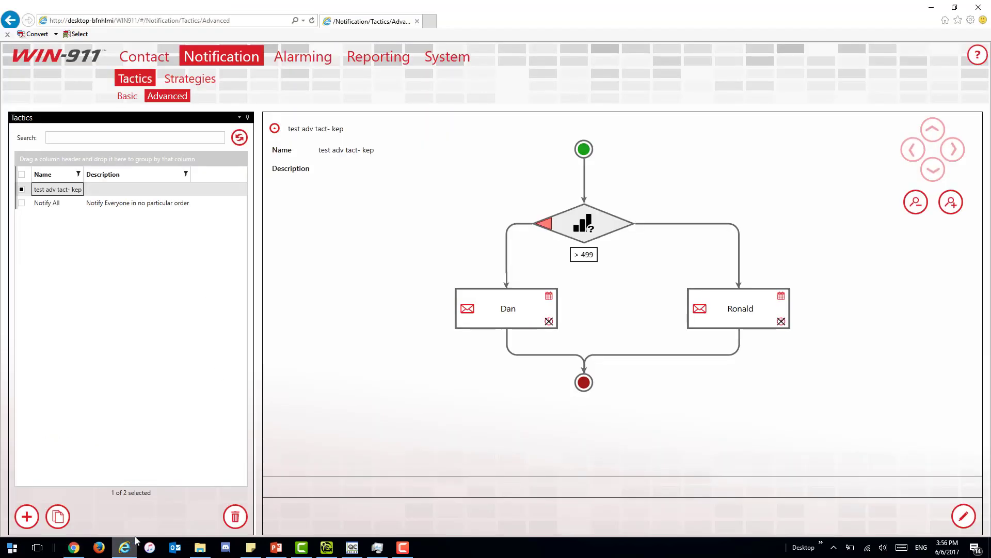
left_click(199, 84)
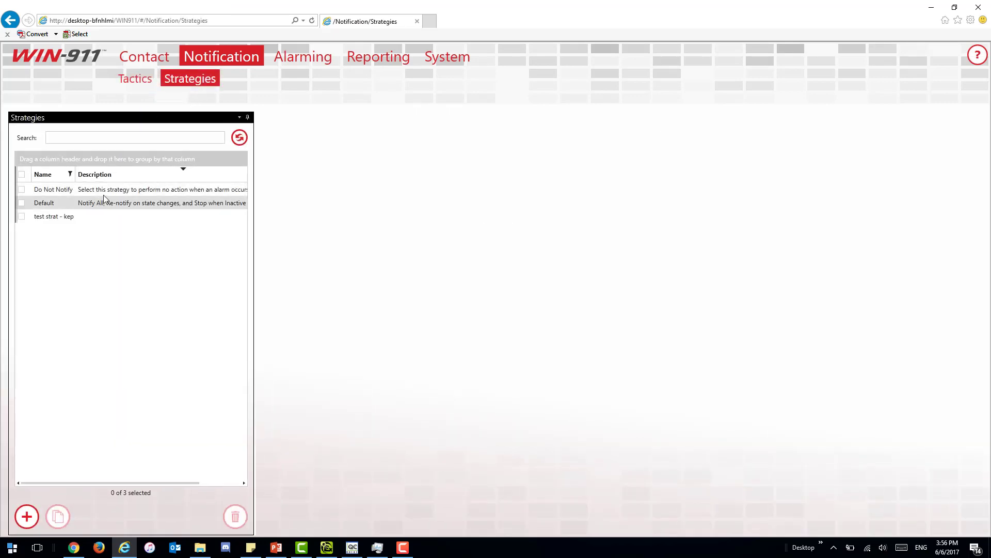
left_click(94, 217)
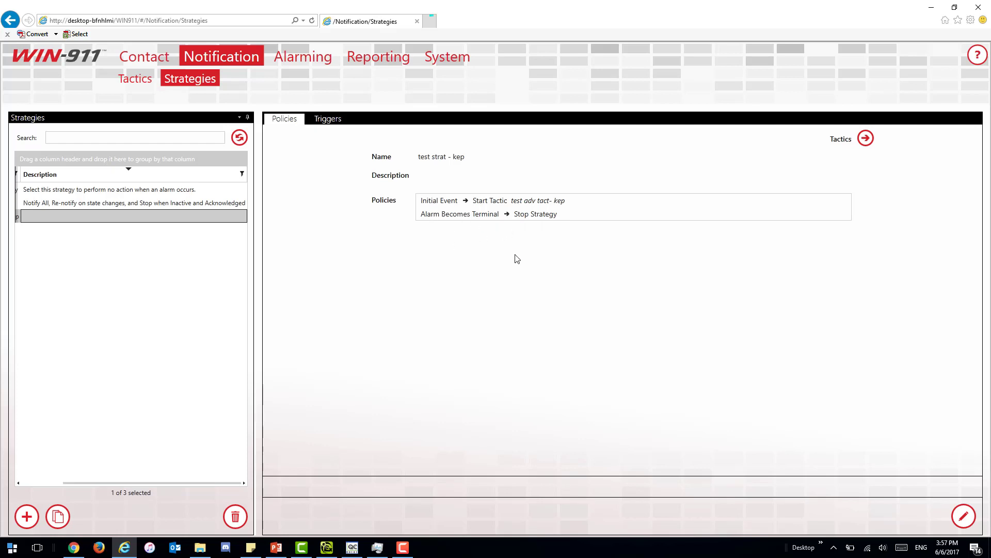
- Delete the GateValve alert email from the Rackspace inbox, view the Gmail inbox, and return to WIN-911
left_click(74, 546)
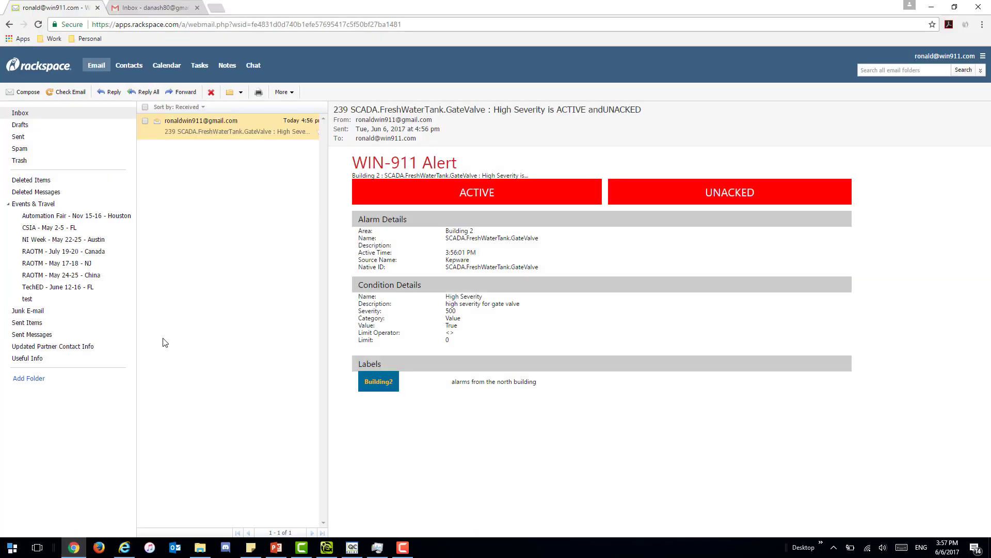
left_click(211, 97)
left_click(146, 10)
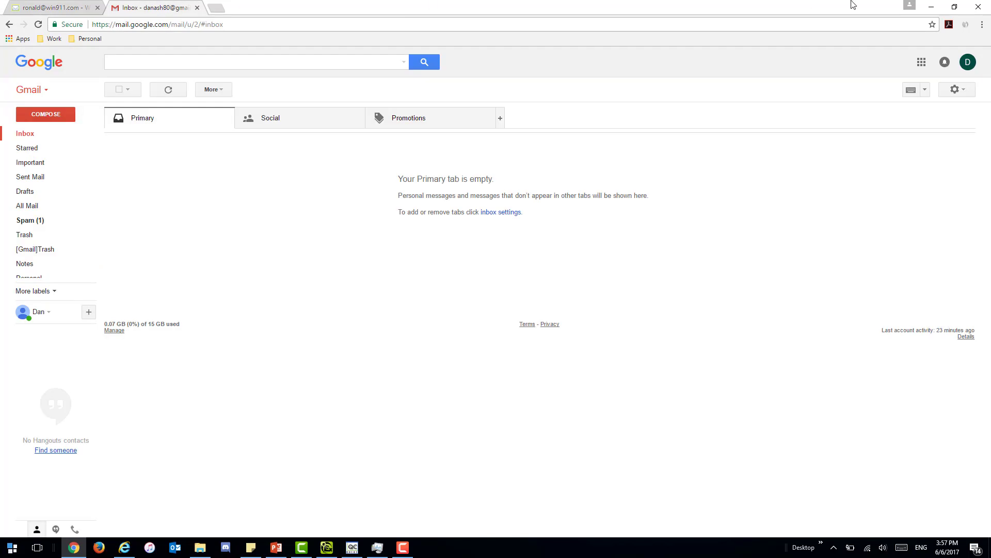
left_click(931, 8)
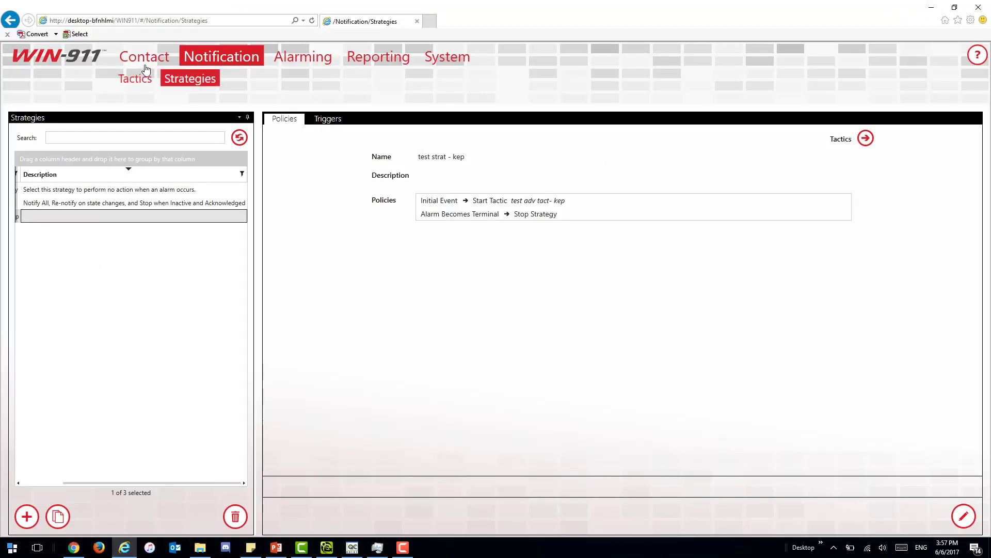
- Display the advanced tactic "test adv tact- kep" and examine its severity condition and the two email branches
left_click(209, 58)
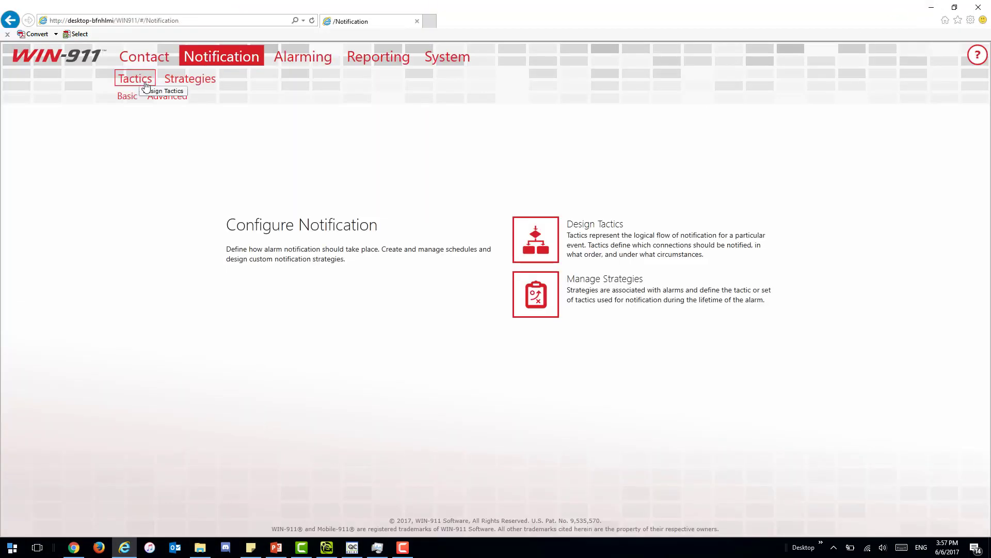
left_click(157, 95)
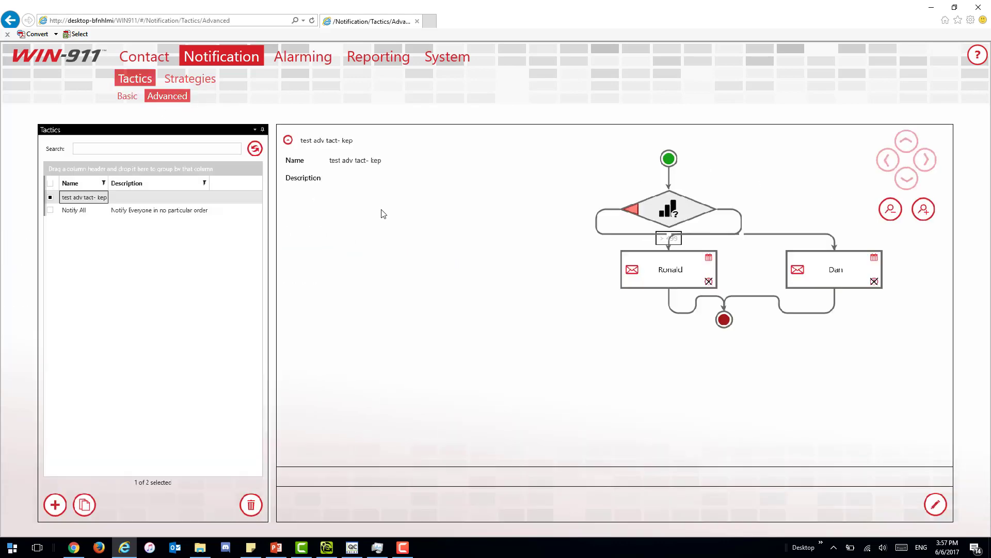
left_click(76, 202)
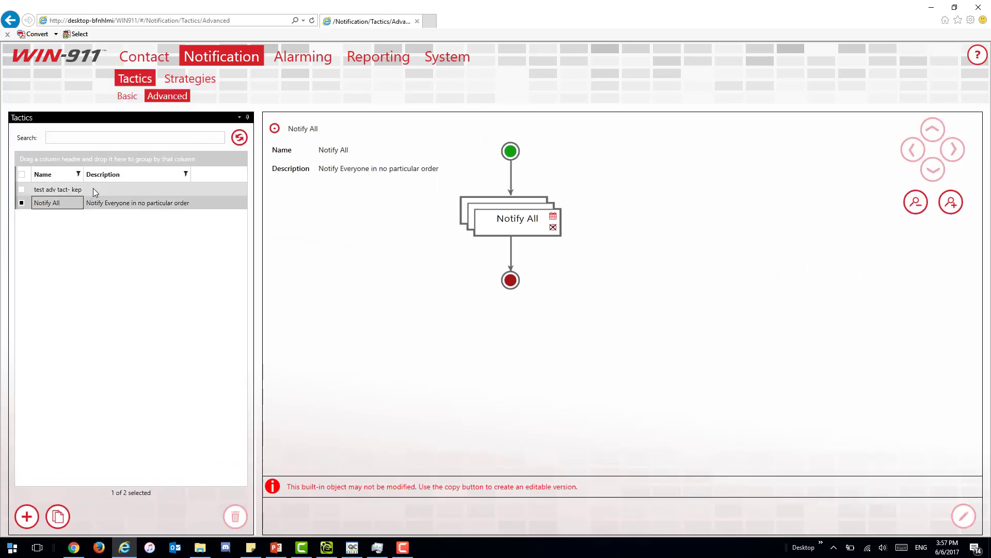
left_click(93, 188)
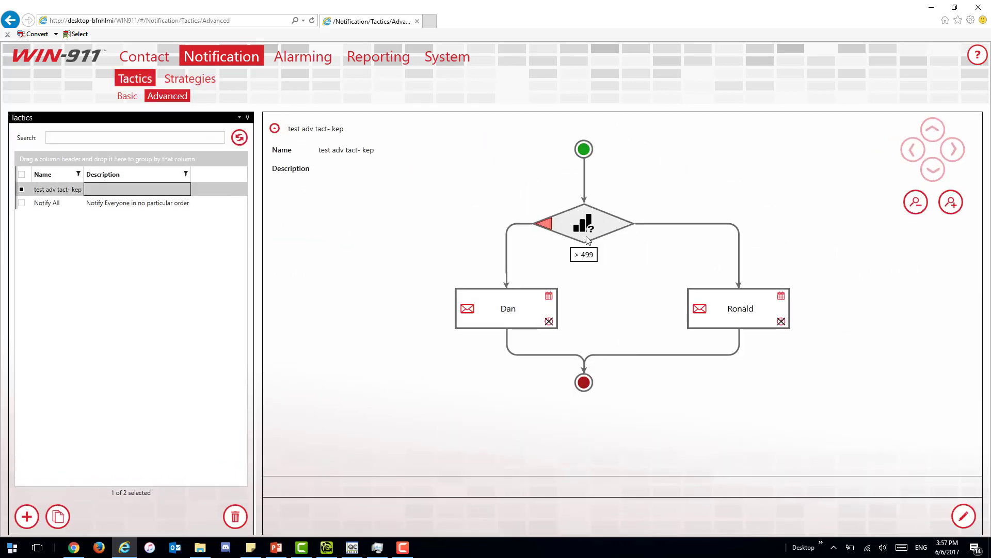
mouse_move(725, 320)
- Set the severity of the GateValve item's High Severity alarm in OPC DA to 498 and save the alarm
left_click(297, 61)
left_click(153, 87)
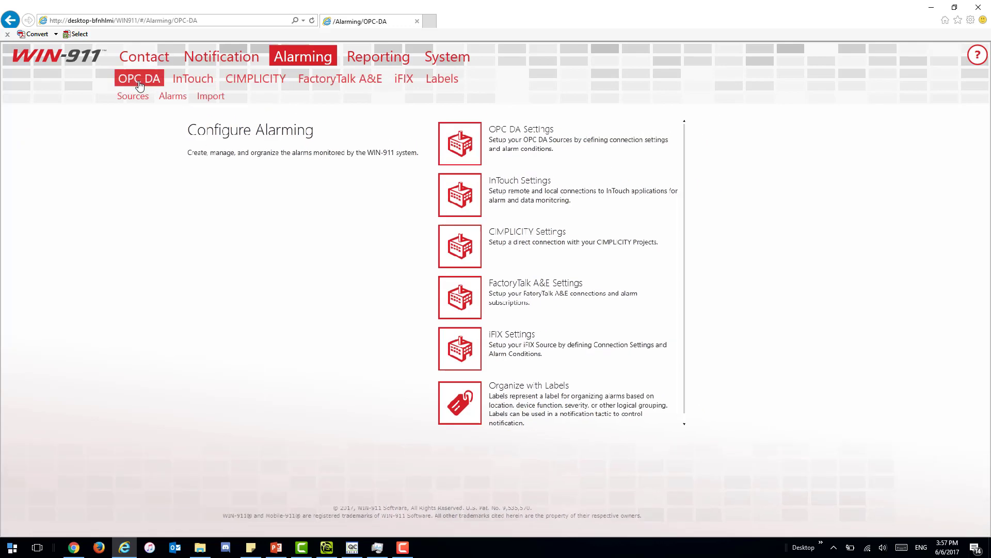
left_click(175, 97)
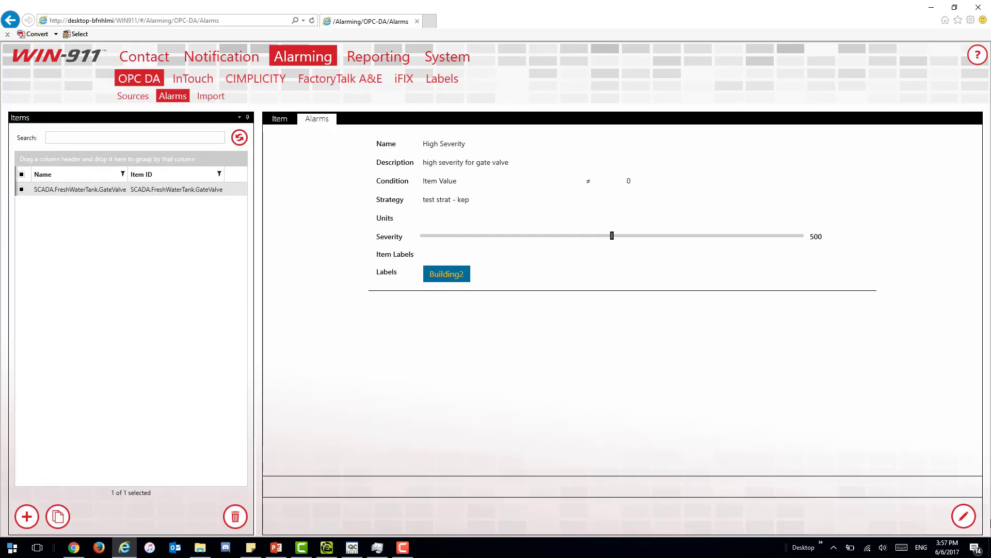
left_click(961, 515)
left_click(814, 251)
left_click(814, 252)
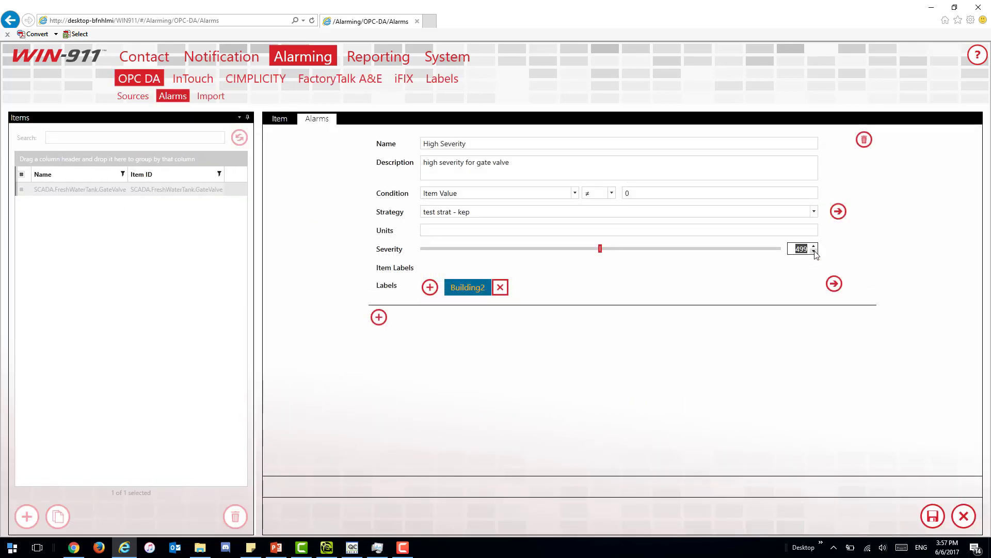
left_click(934, 517)
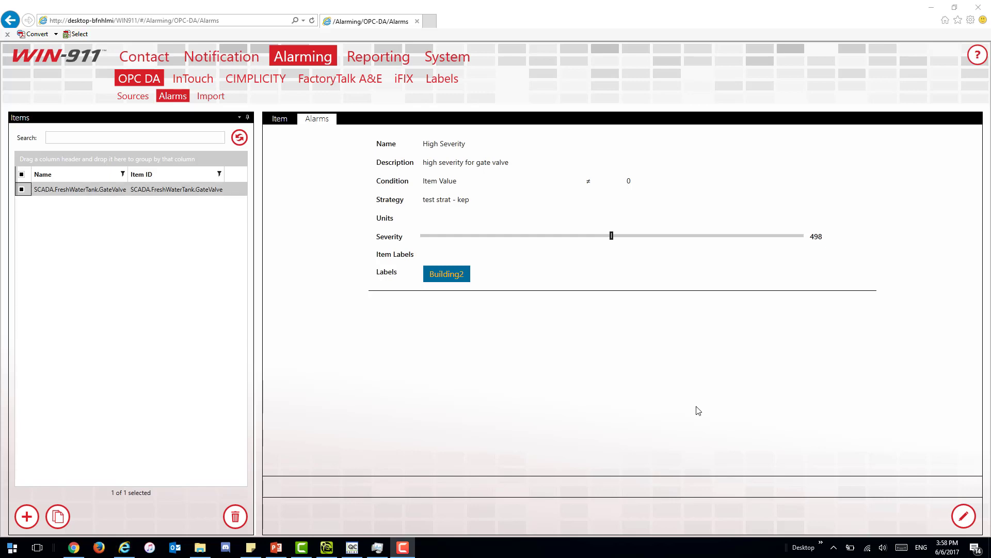
- Reopen the advanced tactic "test adv tact- kep" and check which contact each branch of its severity condition notifies
left_click(203, 57)
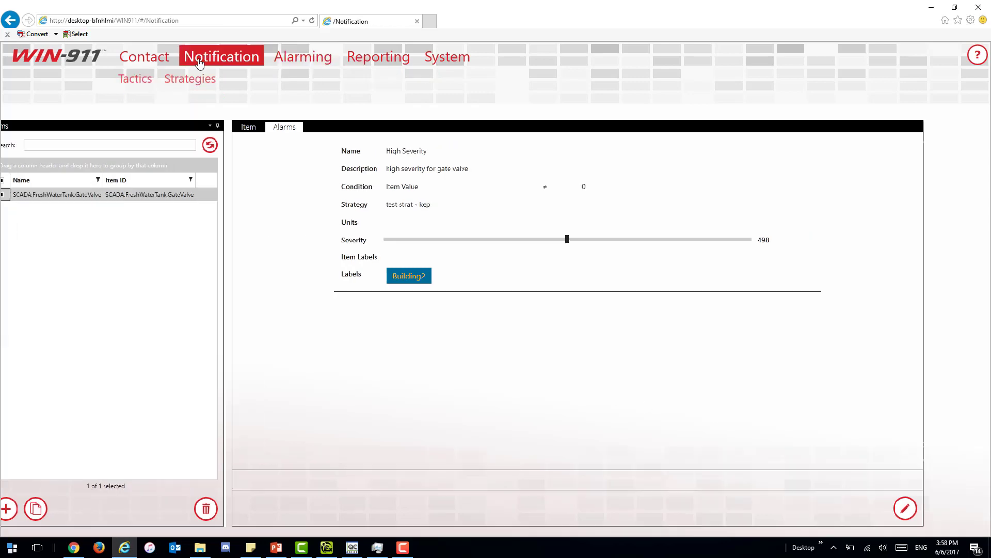
left_click(146, 87)
left_click(166, 96)
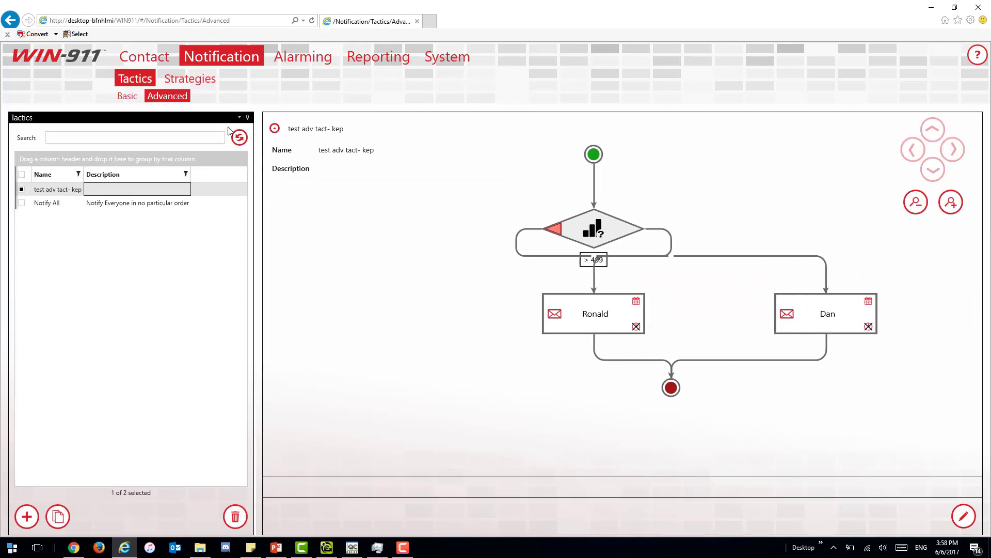
left_click(104, 206)
left_click(111, 191)
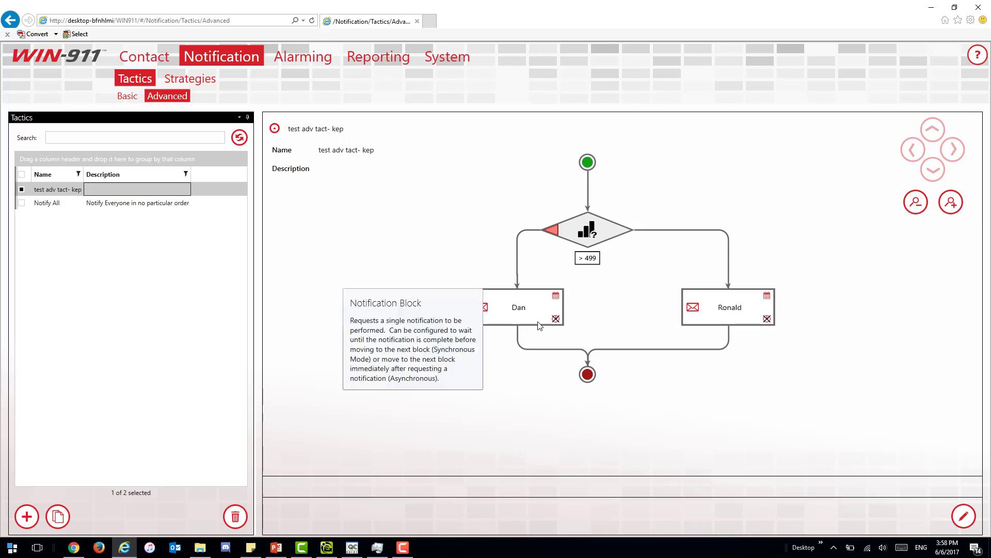
- In OPC Quick Client, write the value 1 synchronously to the SCADA.FreshWaterTank.GateValve item, and return to WIN-911
left_click(353, 546)
right_click(538, 248)
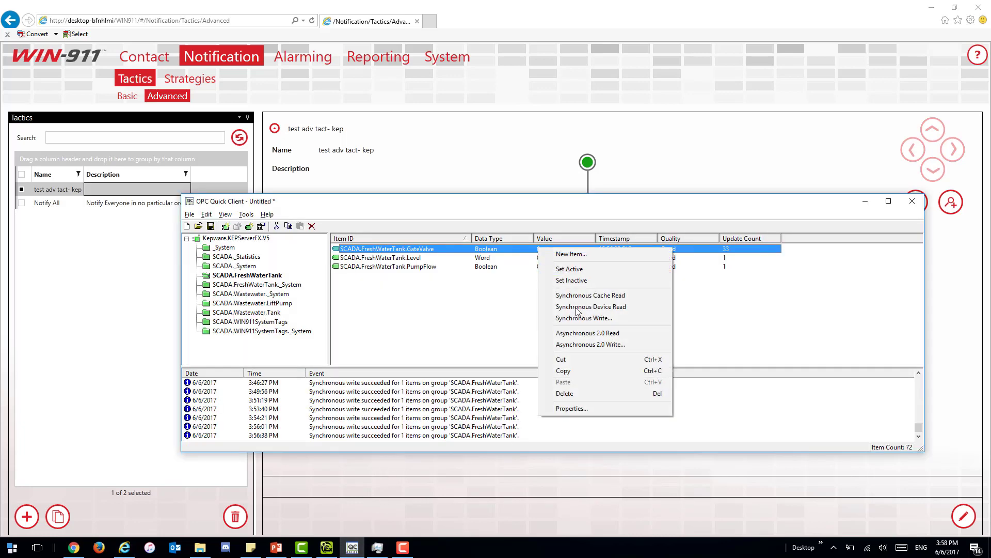
left_click(577, 316)
type("1")
left_click(710, 275)
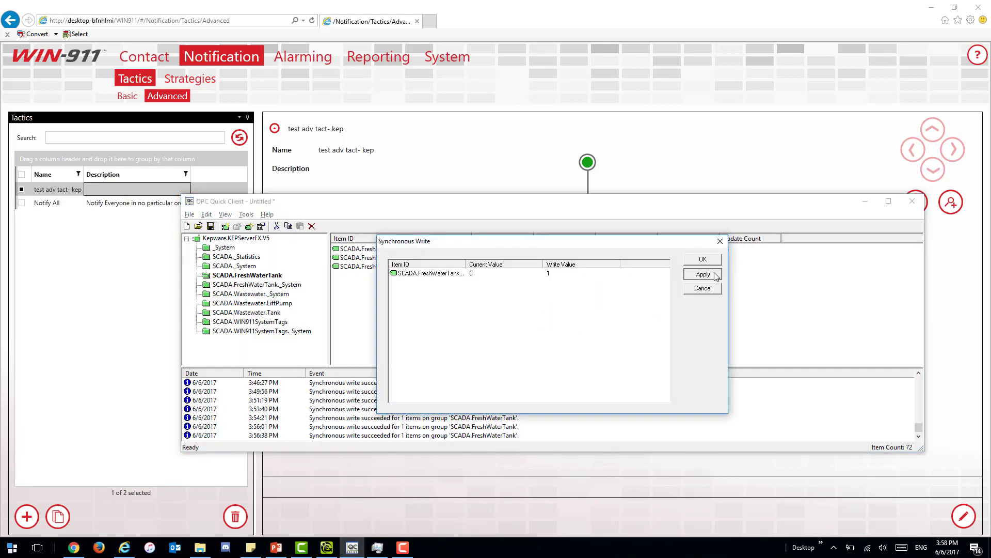
left_click(714, 260)
left_click(150, 438)
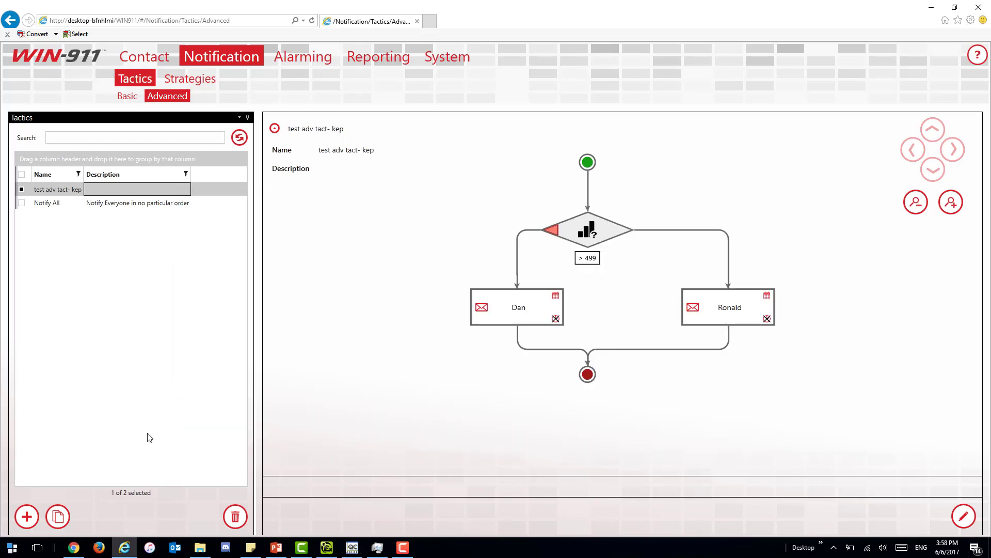
- Switch to Chrome, refresh the Gmail inbox, open the WIN-911 Alert email and check the severity in its alarm details
left_click(76, 547)
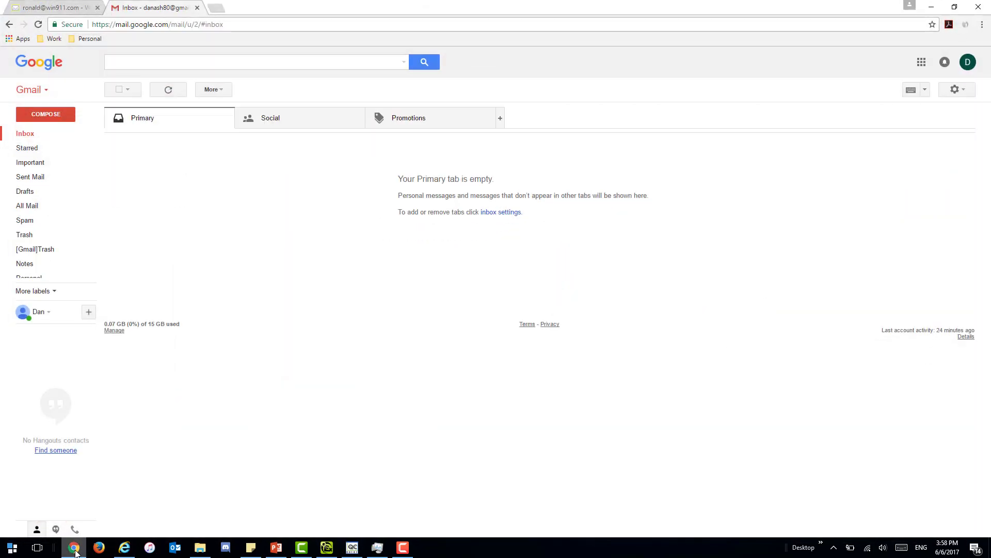
left_click(43, 137)
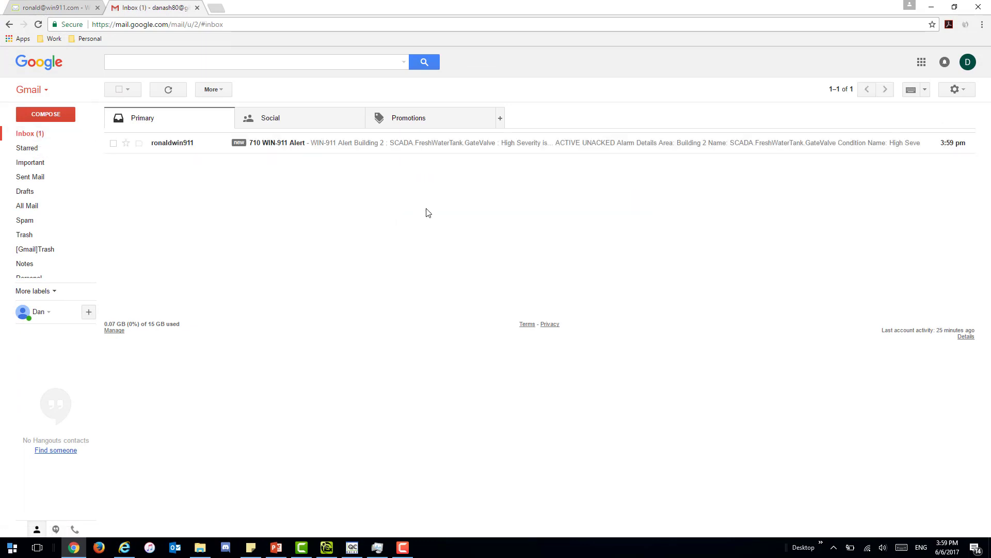
left_click(554, 143)
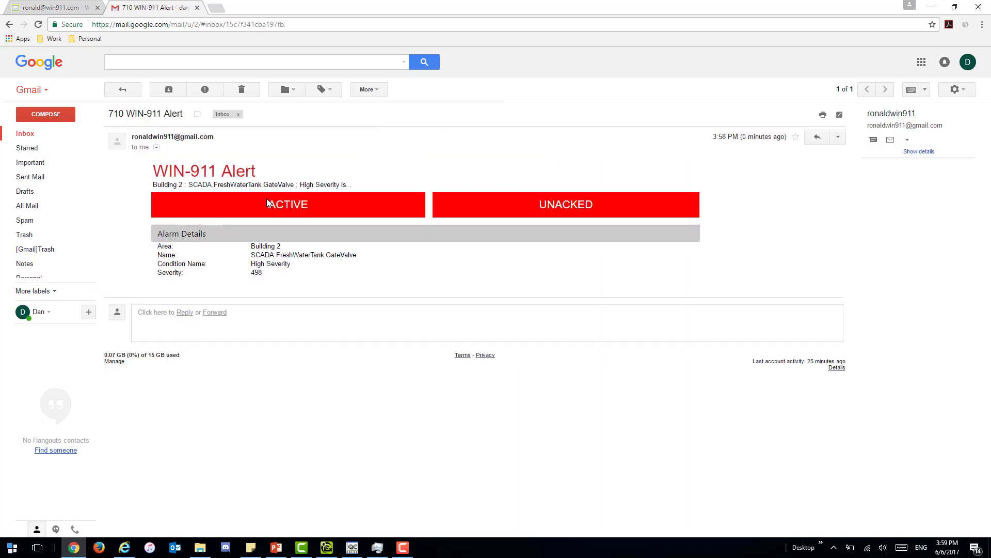
triple_click(258, 276)
left_click(251, 282)
- Check the Rackspace inbox repeatedly for any new WIN-911 alert email
left_click(30, 8)
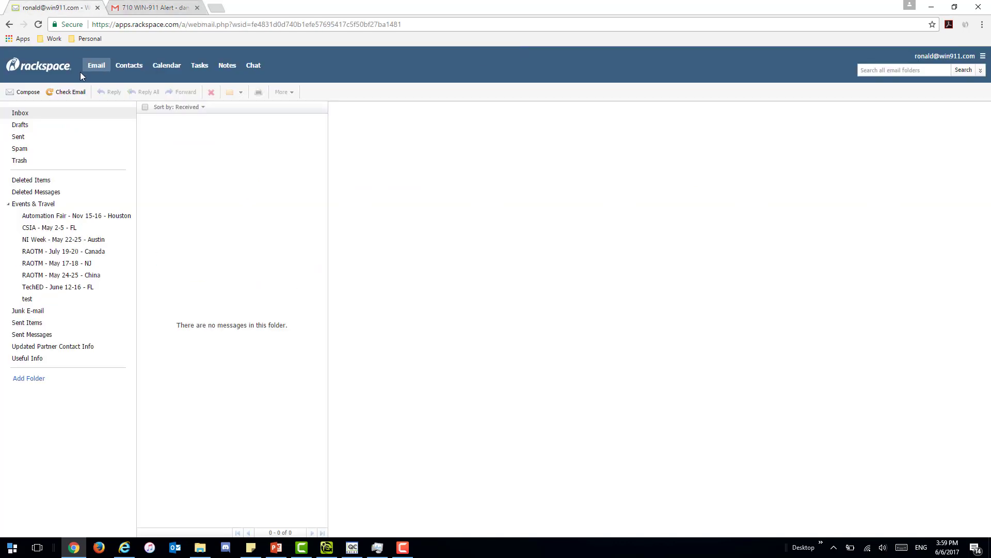
left_click(70, 92)
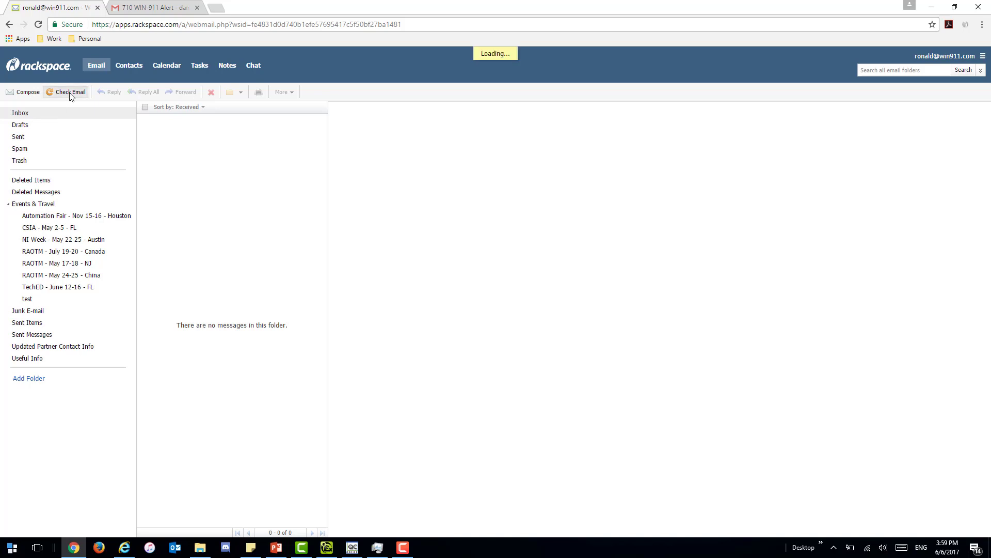
left_click(71, 97)
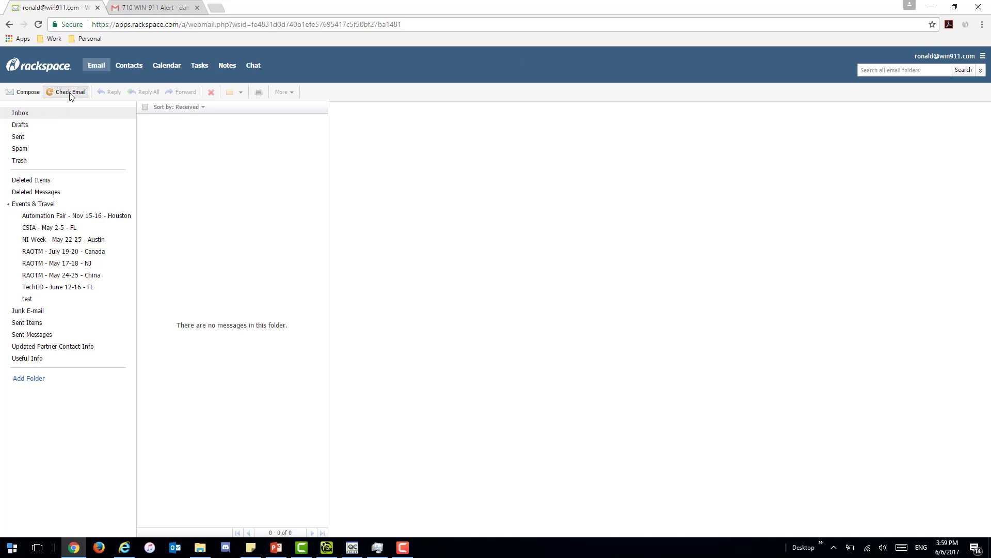
left_click(74, 95)
left_click(75, 96)
left_click(75, 96)
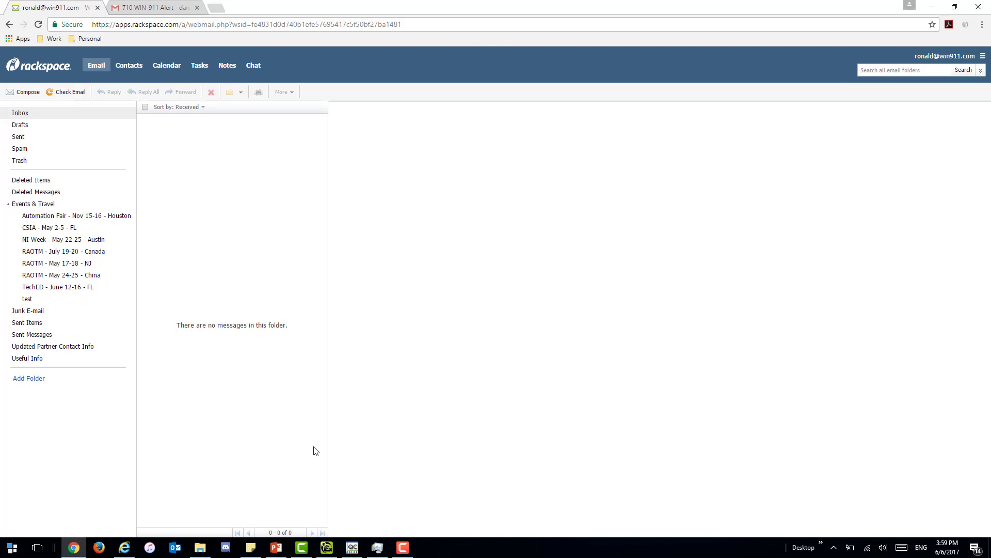
- Switch to PowerPoint and present the closing "Thanks for watching!" slide as a full-screen slide show
left_click(276, 548)
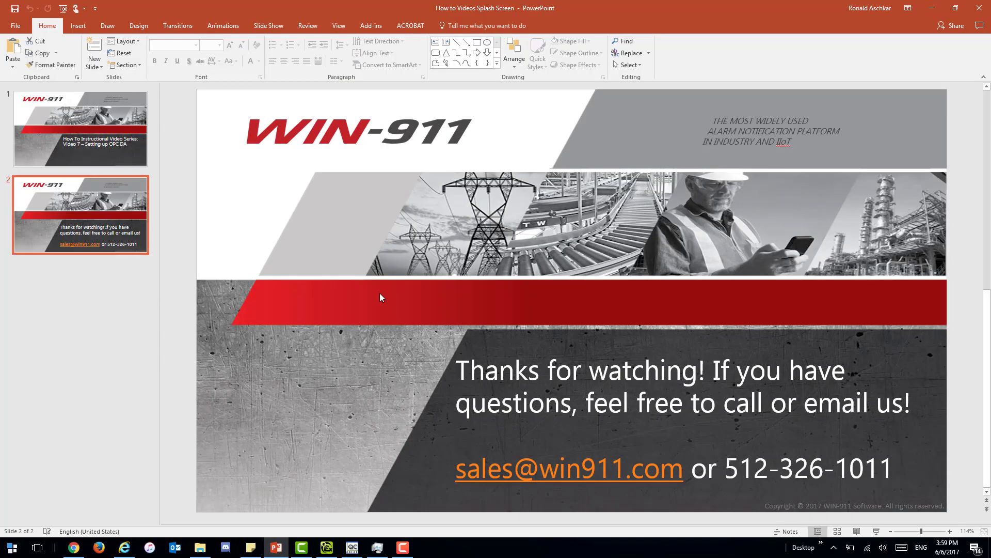
left_click(876, 531)
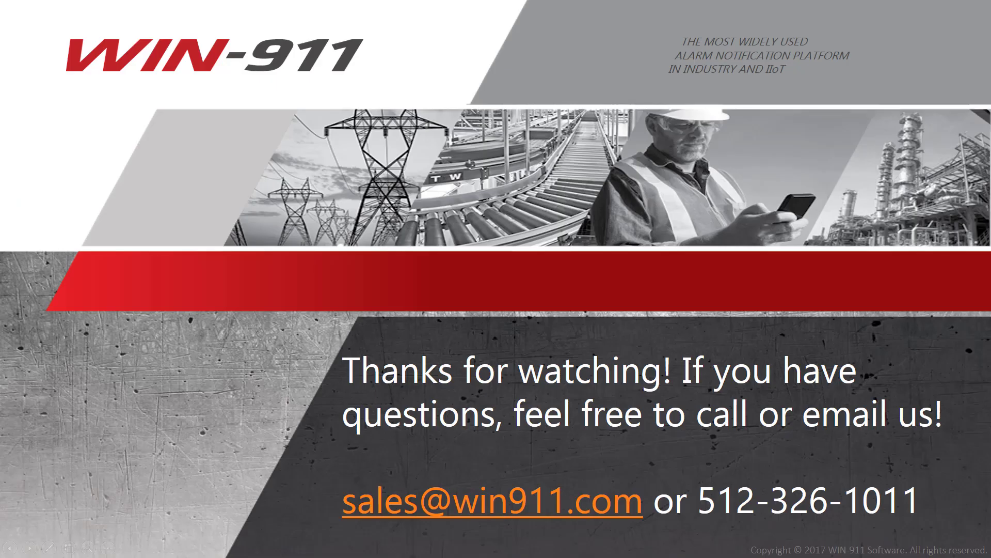